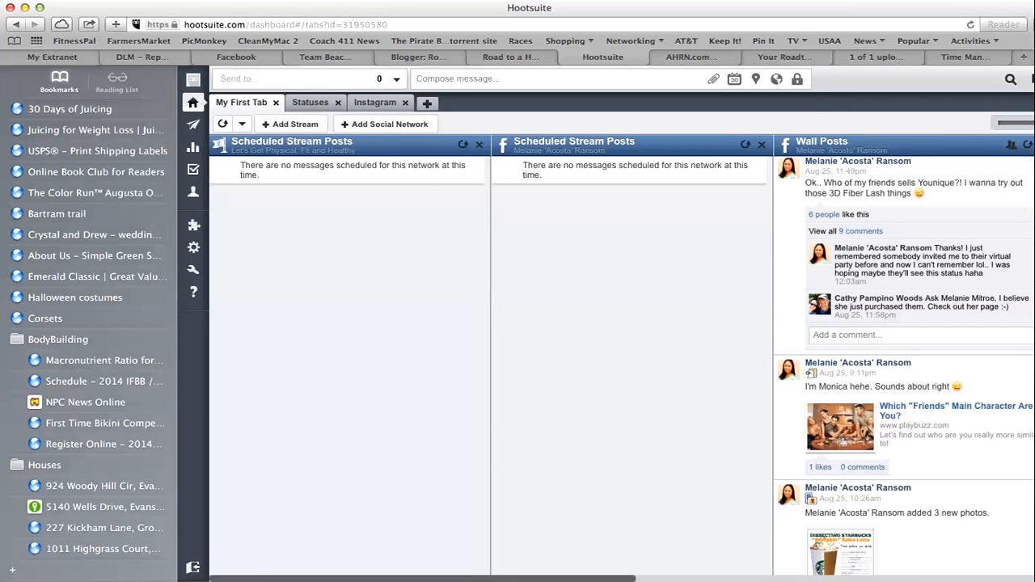
Start adding a social network, compare the Twitter and Facebook options, and request a connection with Facebook.
left_click(453, 79)
left_click(339, 274)
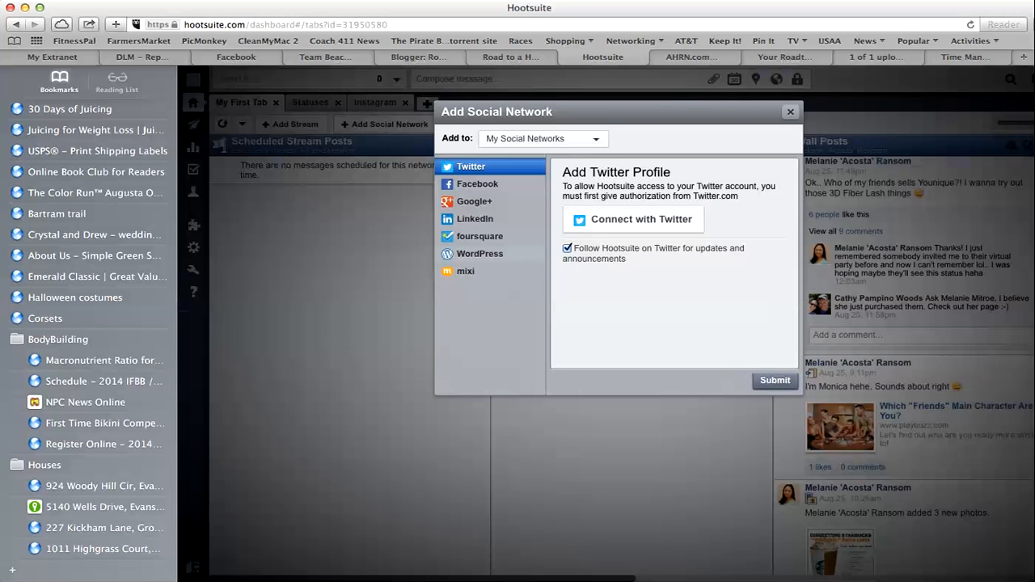
left_click(525, 184)
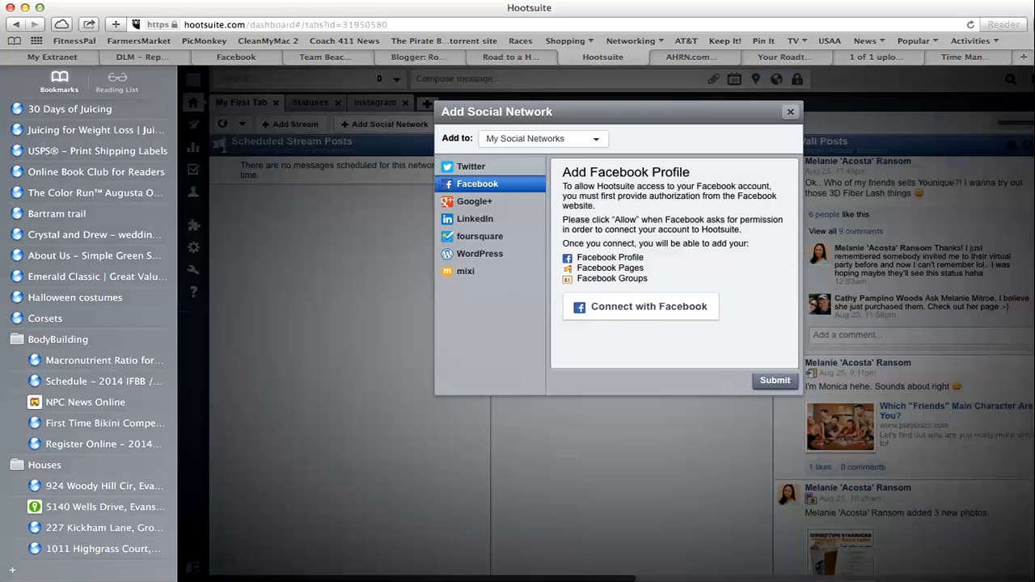
left_click(489, 166)
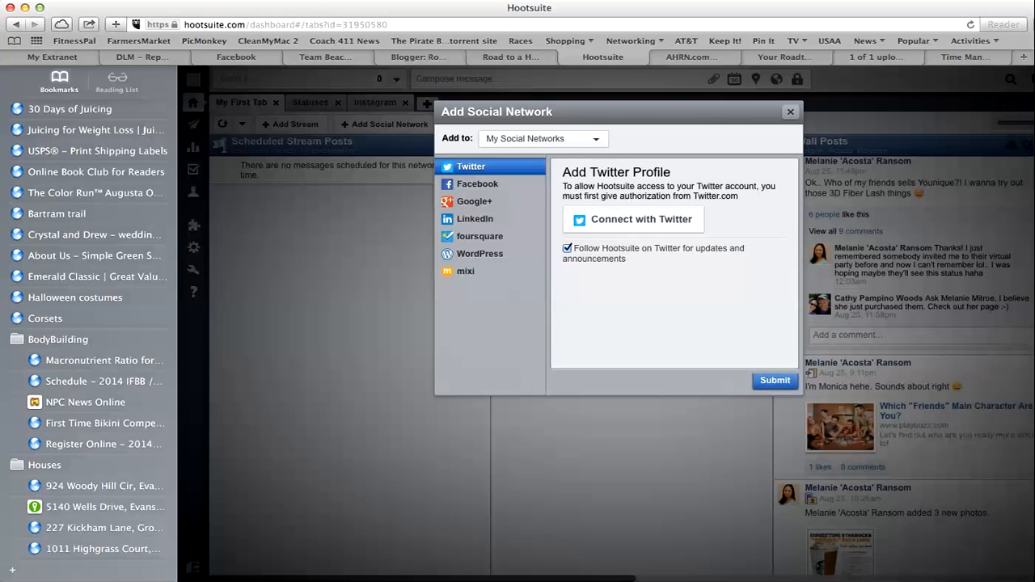
left_click(477, 185)
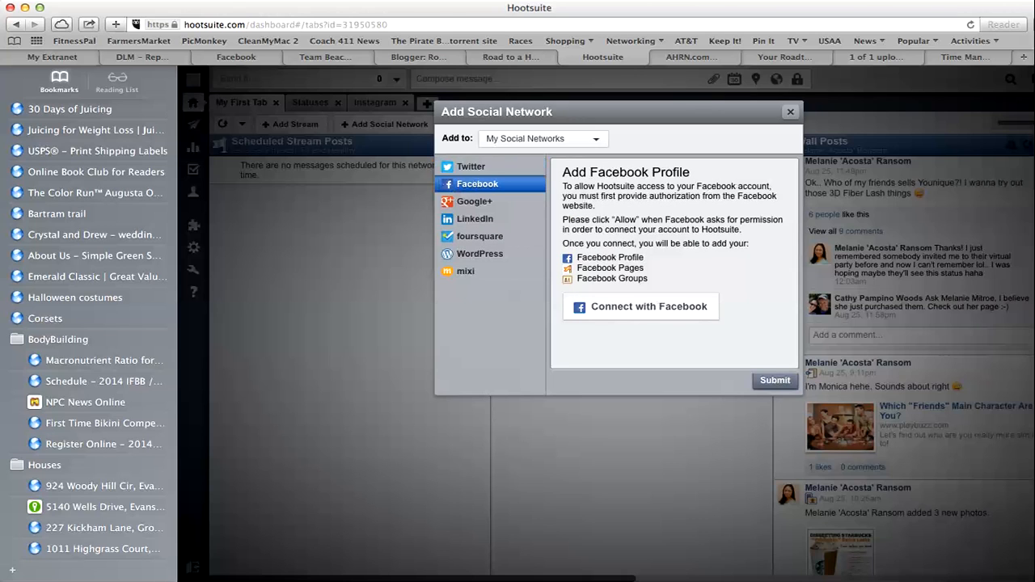
left_click(640, 307)
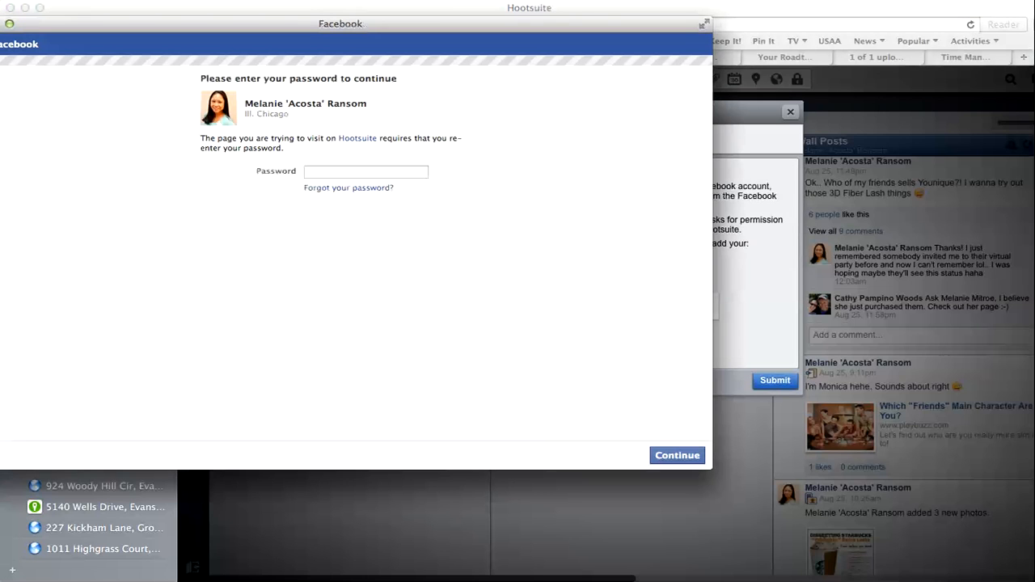
Enter the Facebook account password to authorize the connection to Hootsuite.
left_click(366, 172)
type("•••")
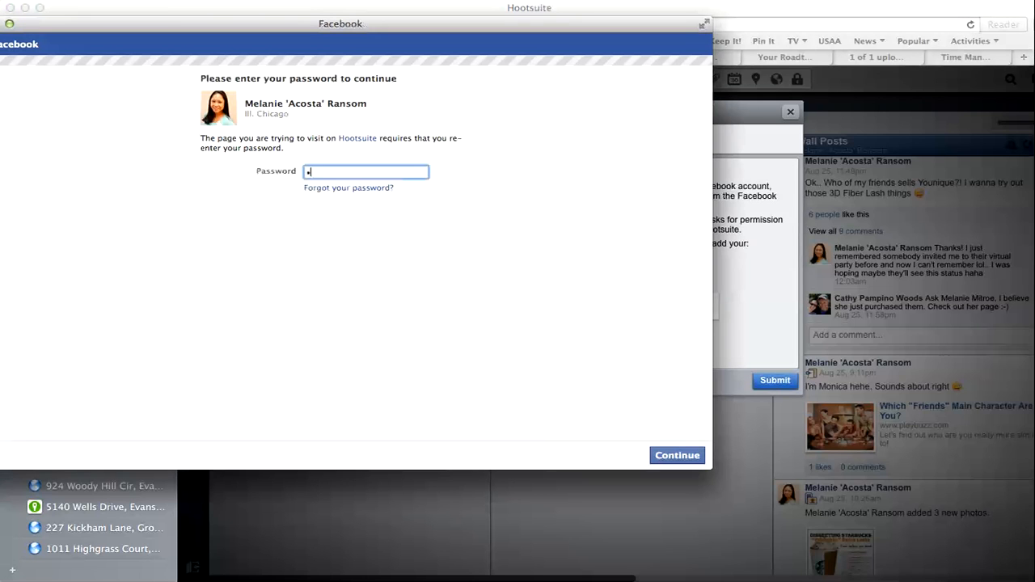
type("••••••••••")
key("Return")
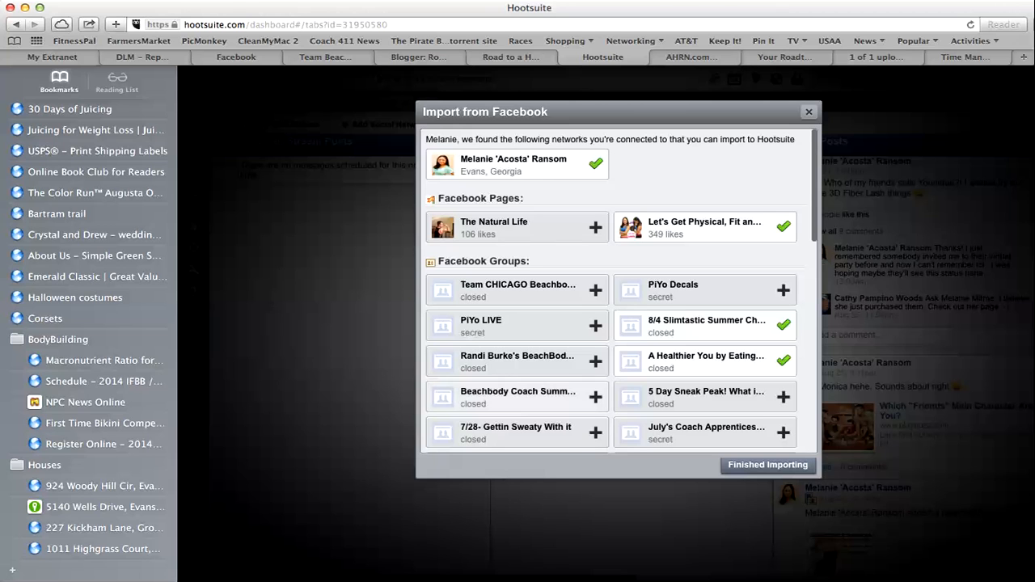
Look through the Facebook pages and groups available for import, and close the import and network dialogs without adding any.
scroll(620, 291, "down", 5)
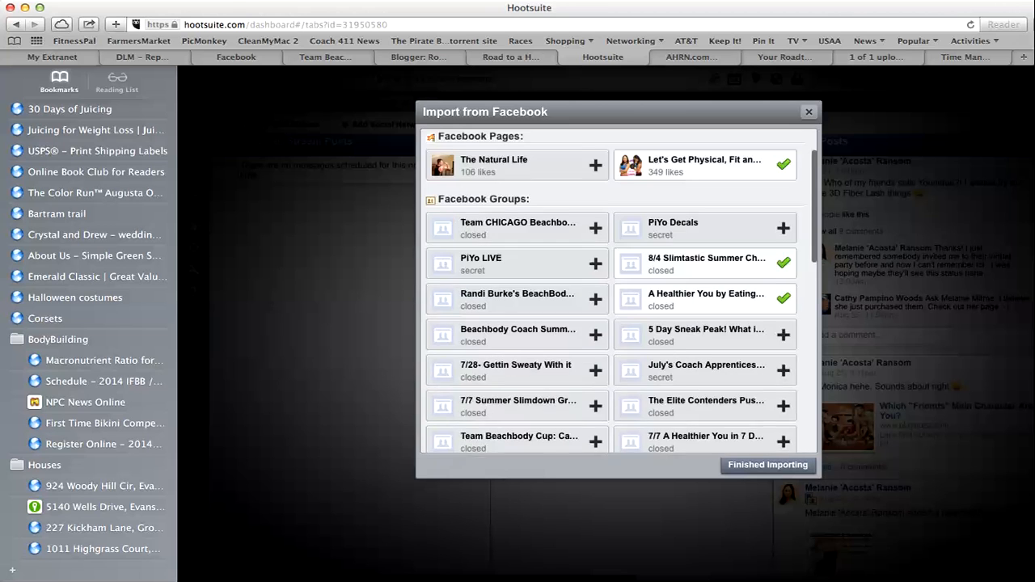
scroll(621, 291, "up", 2)
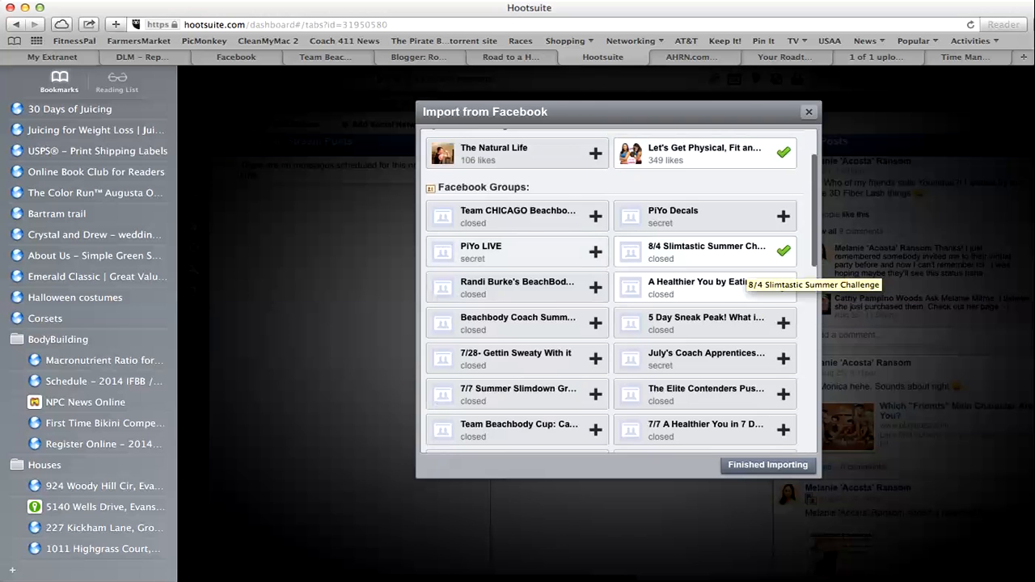
scroll(703, 424, "down", 15)
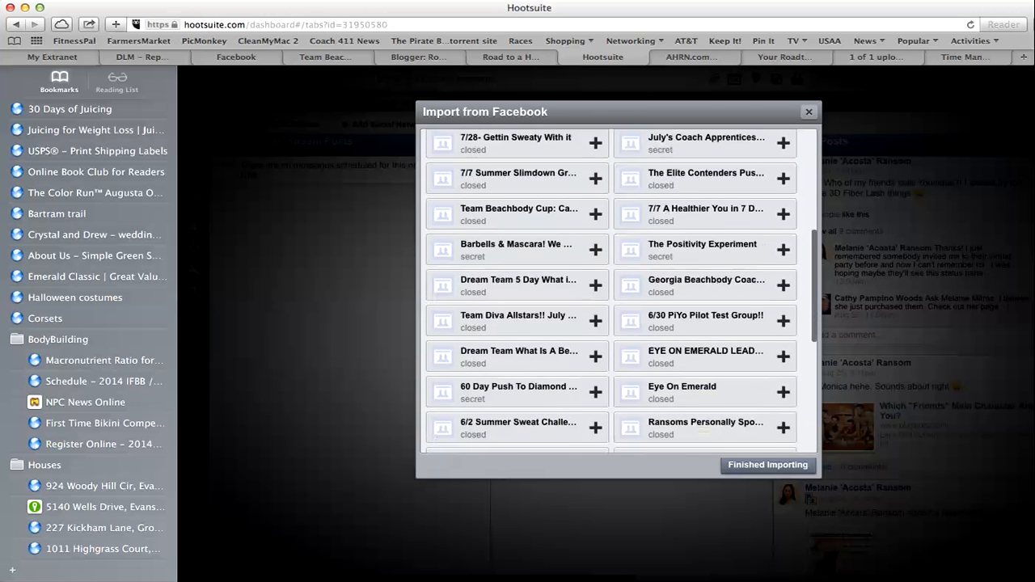
scroll(703, 423, "up", 5)
scroll(614, 291, "up", 10)
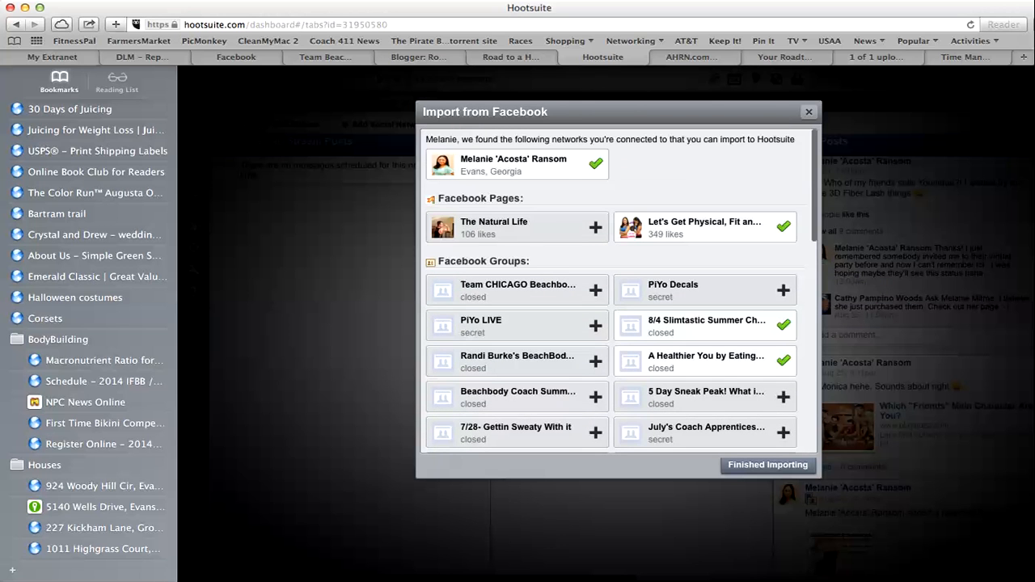
scroll(615, 291, "down", 5)
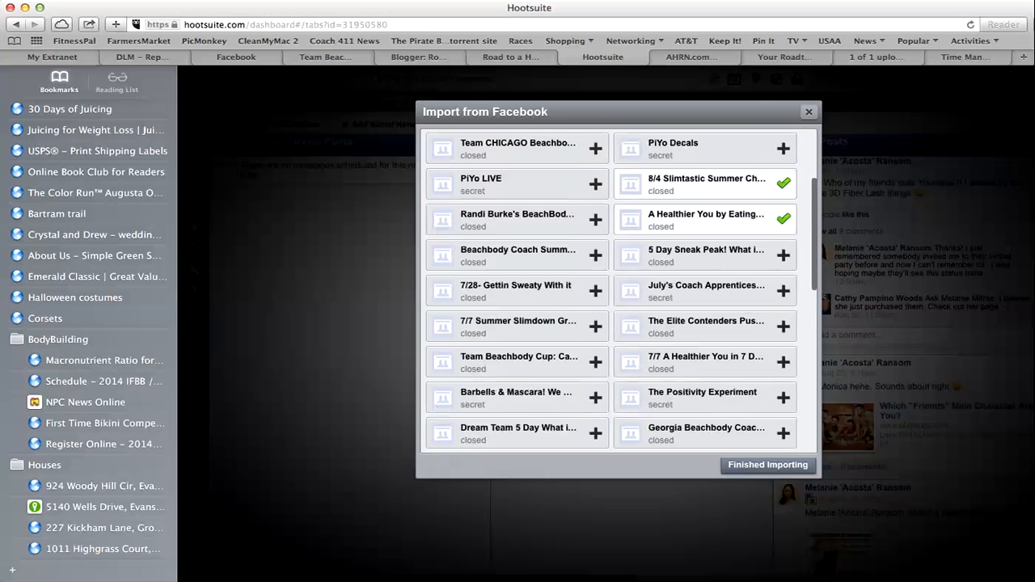
scroll(517, 291, "up", 5)
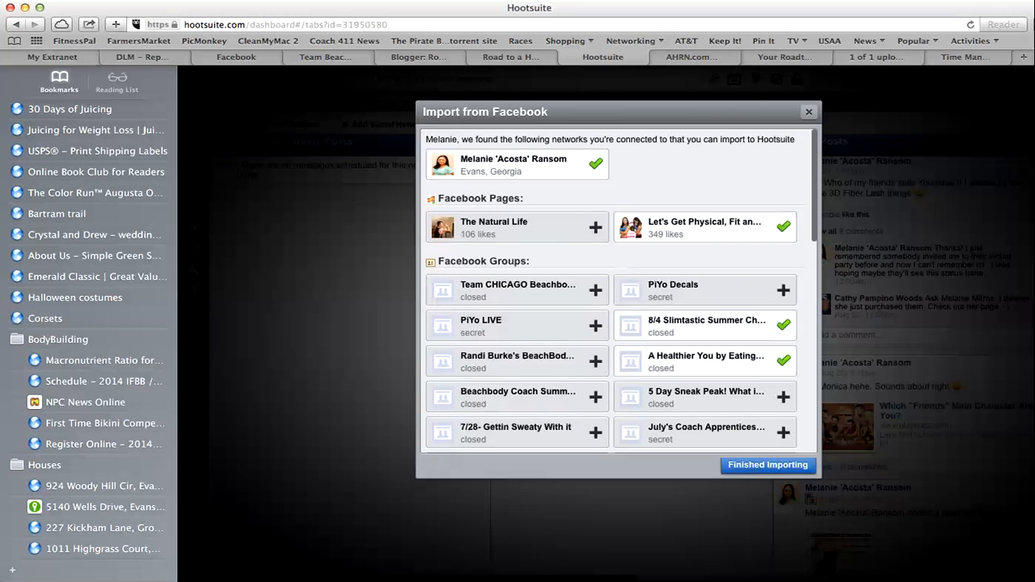
left_click(808, 112)
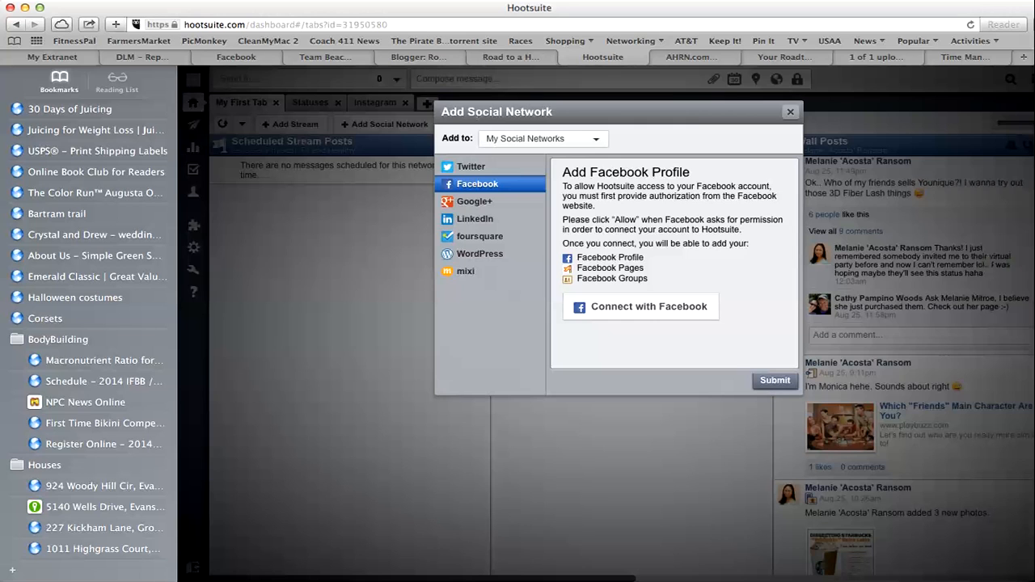
left_click(790, 112)
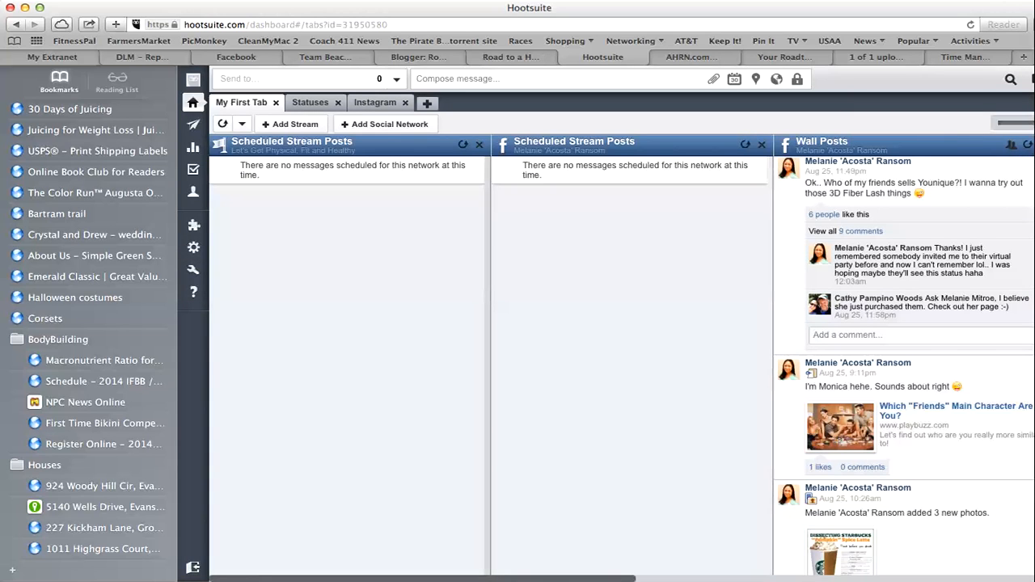
Look over the streams on My First Tab and the Instagram tab, ending back on My First Tab.
scroll(621, 355, "right", 10)
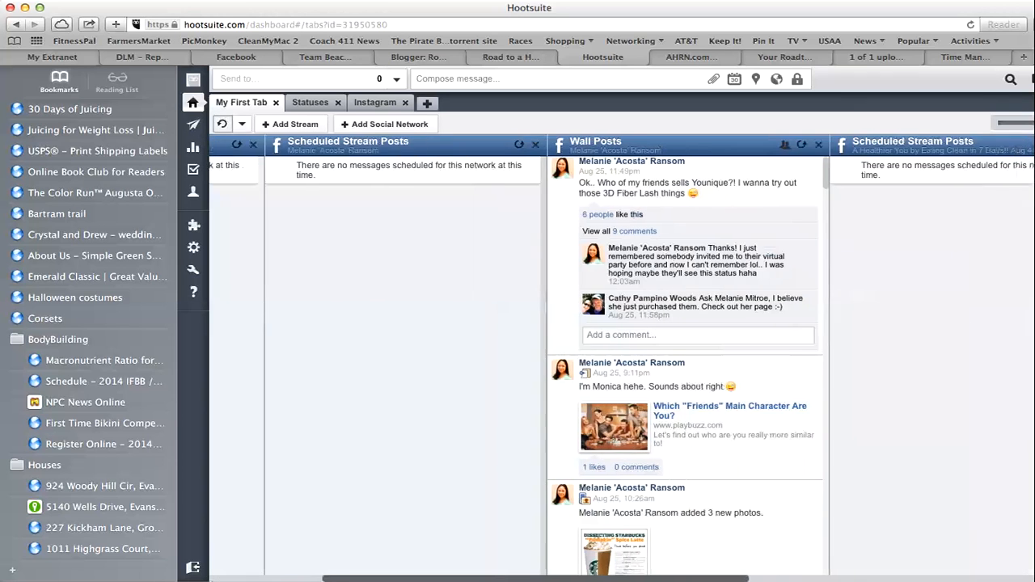
scroll(621, 356, "left", 8)
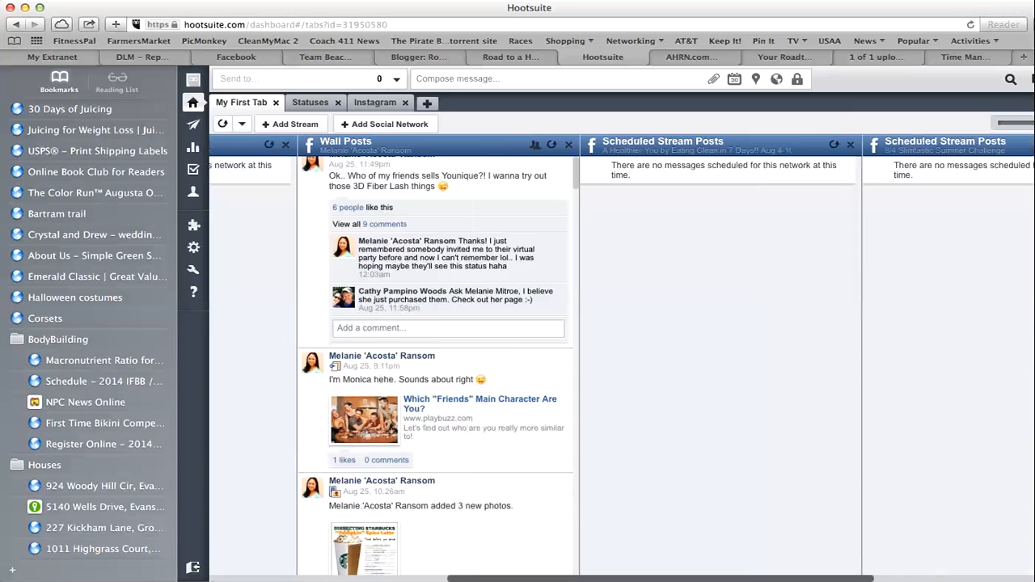
scroll(621, 356, "left", 10)
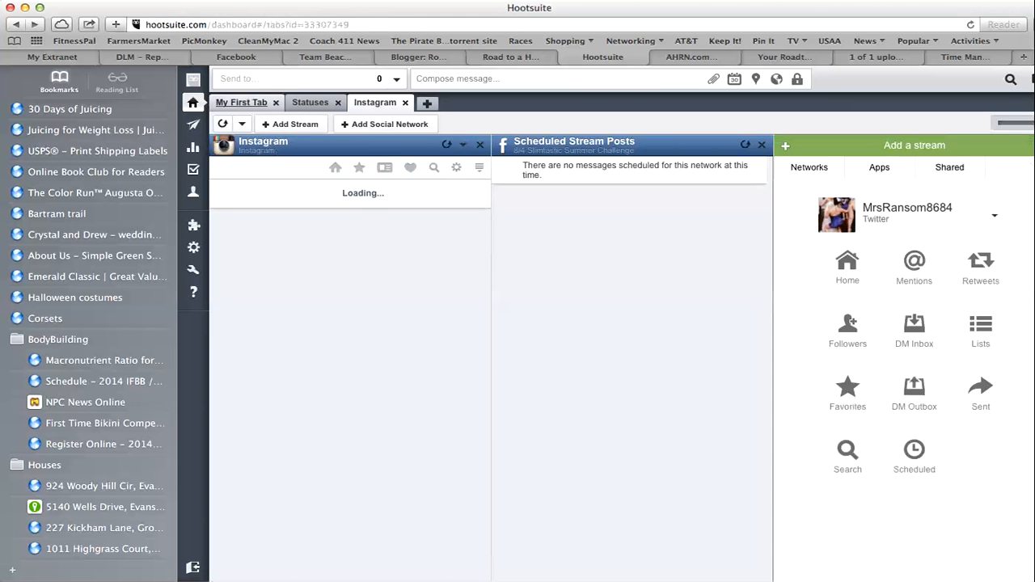
left_click(241, 102)
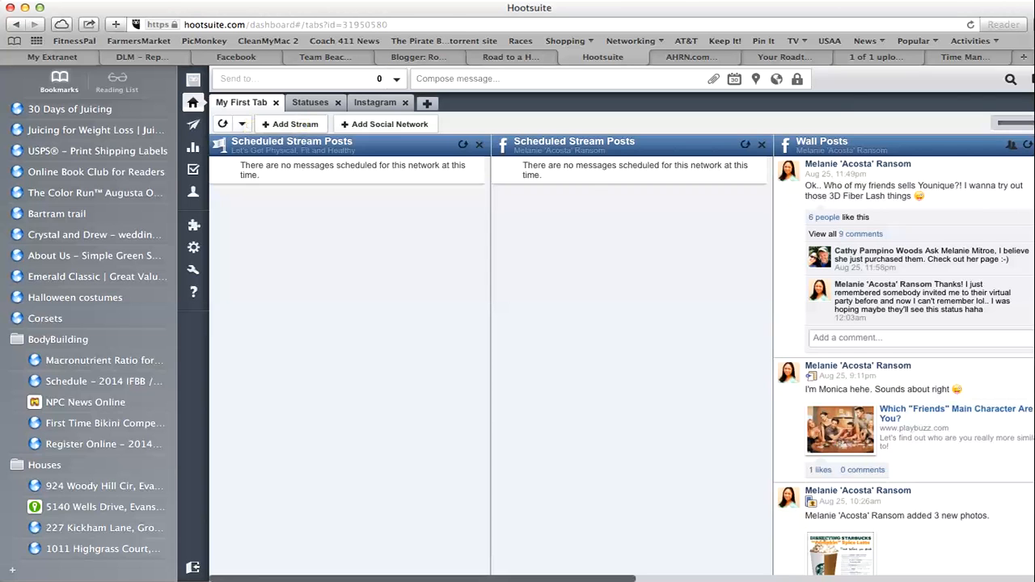
Try to add a Scheduled Messages stream for the personal Facebook profile to My First Tab.
left_click(289, 124)
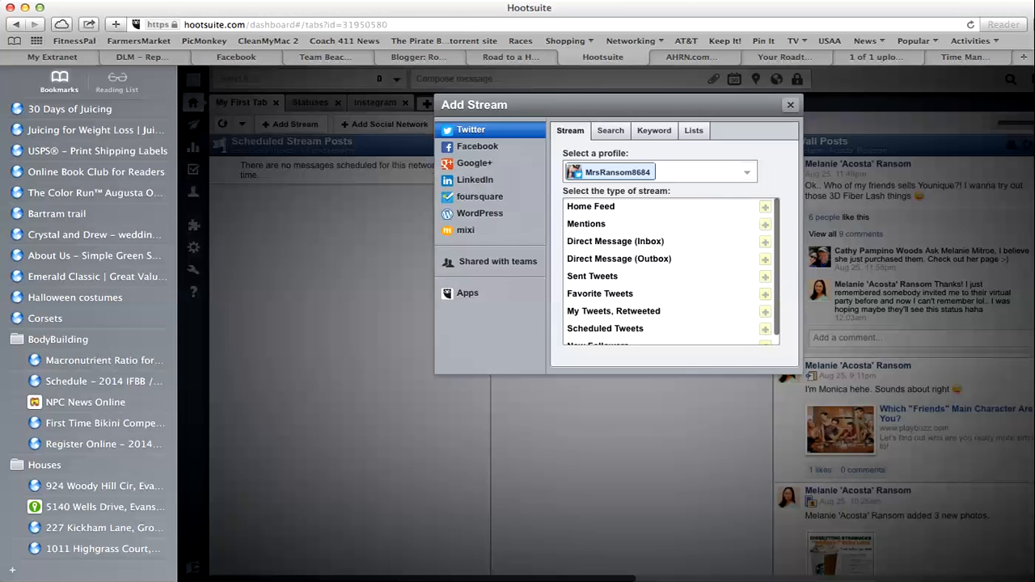
left_click(477, 146)
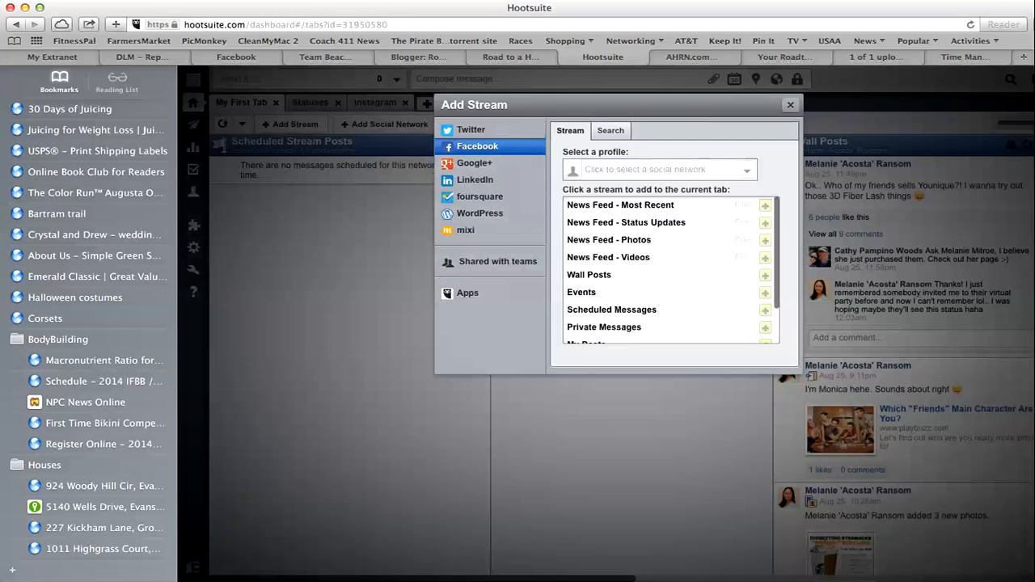
left_click(705, 169)
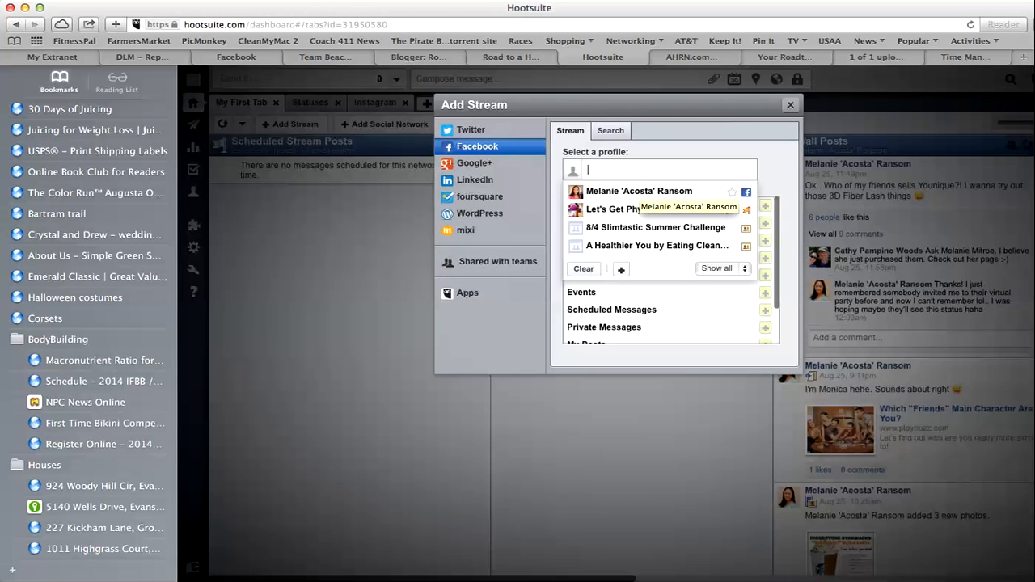
left_click(639, 190)
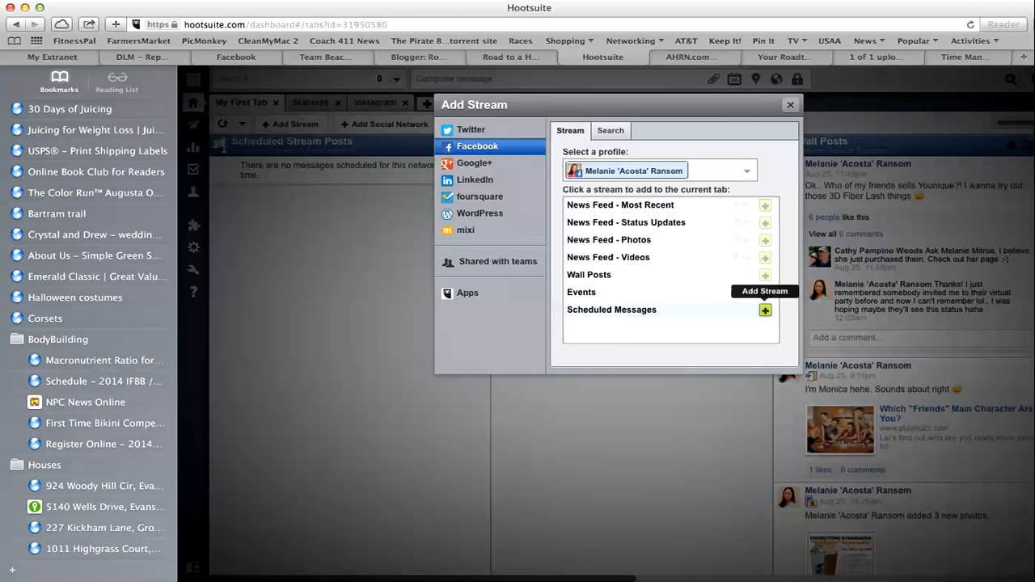
left_click(765, 310)
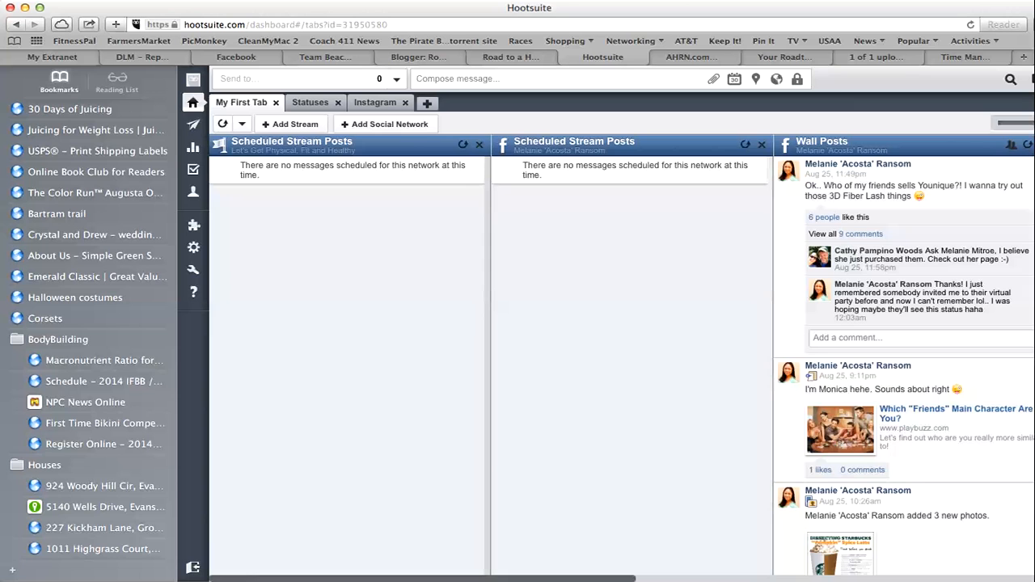
Examine the scheduled post and wall post columns for each profile, page and group across My First Tab.
scroll(622, 358, "right", 5)
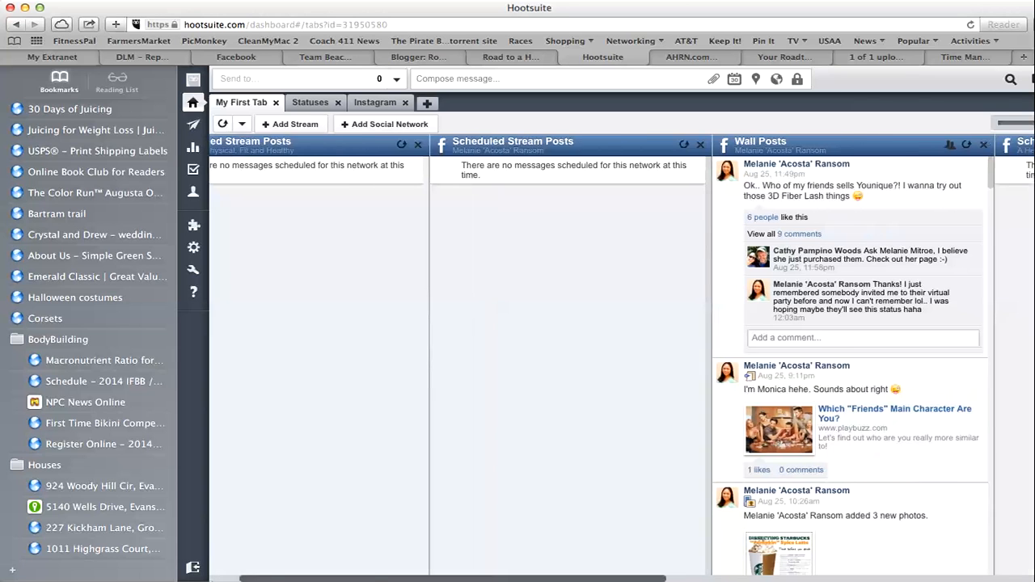
scroll(622, 358, "right", 2)
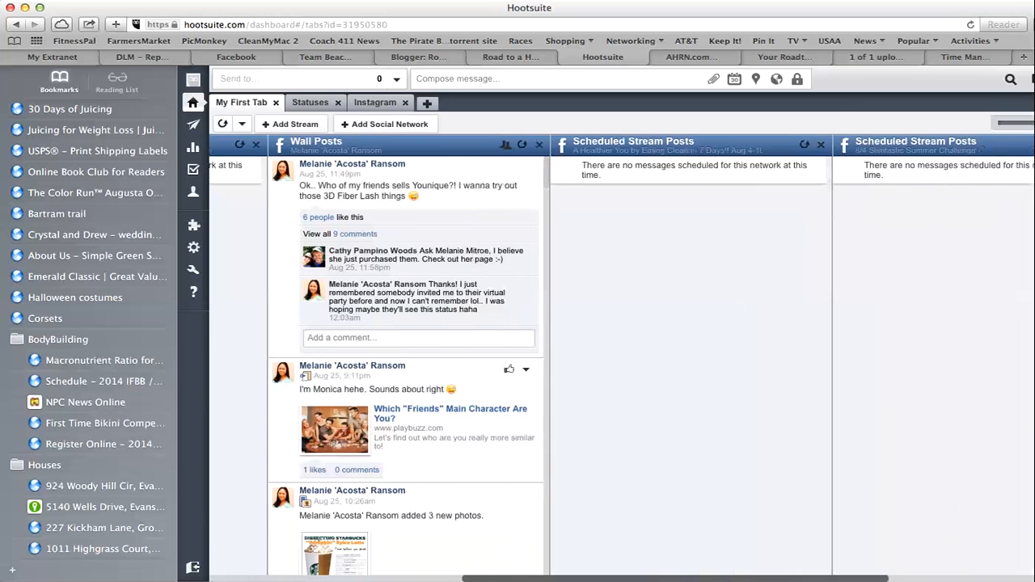
scroll(485, 372, "right", 2)
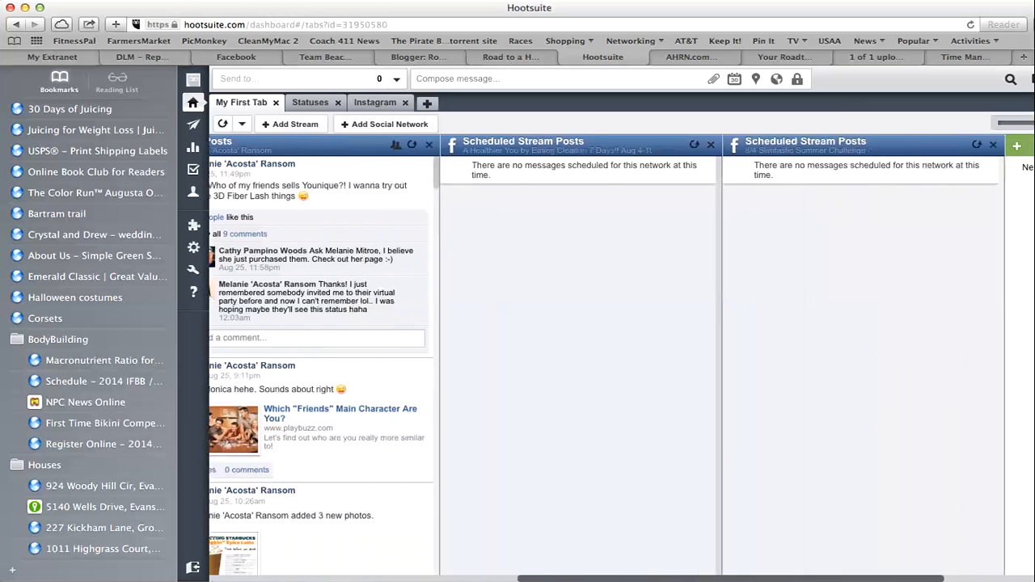
scroll(621, 358, "right", 3)
scroll(621, 358, "left", 8)
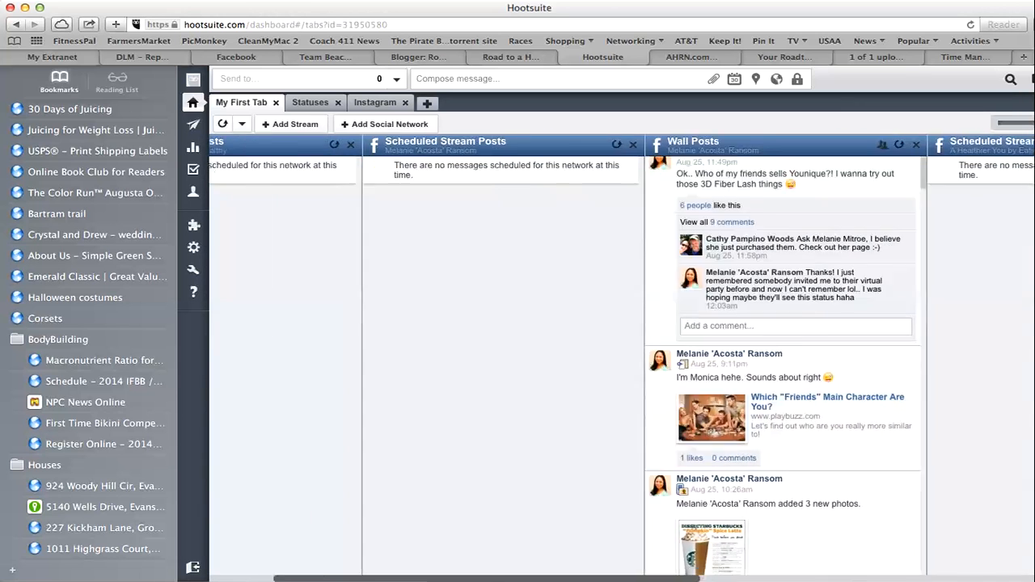
scroll(621, 358, "left", 4)
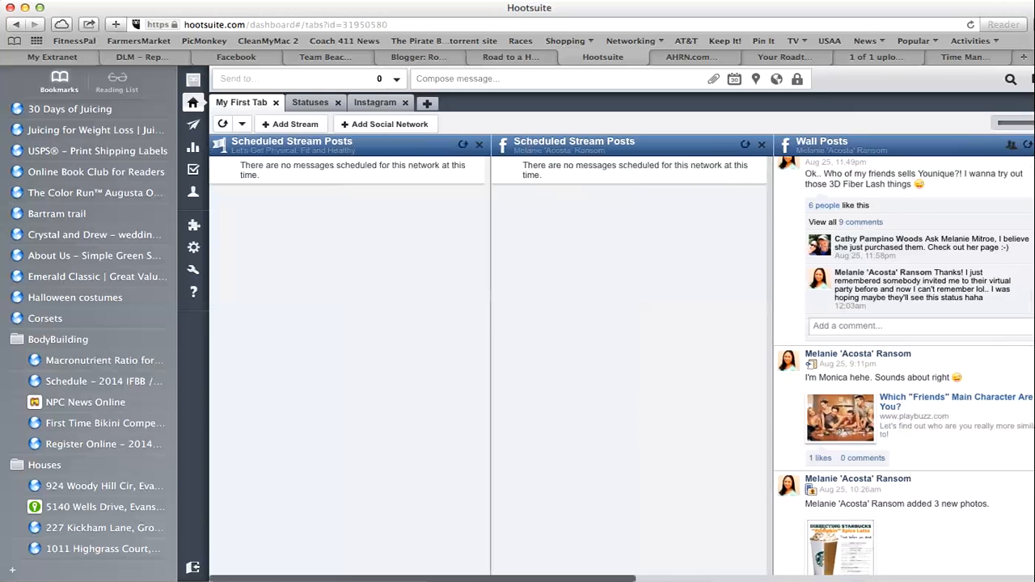
left_click(299, 79)
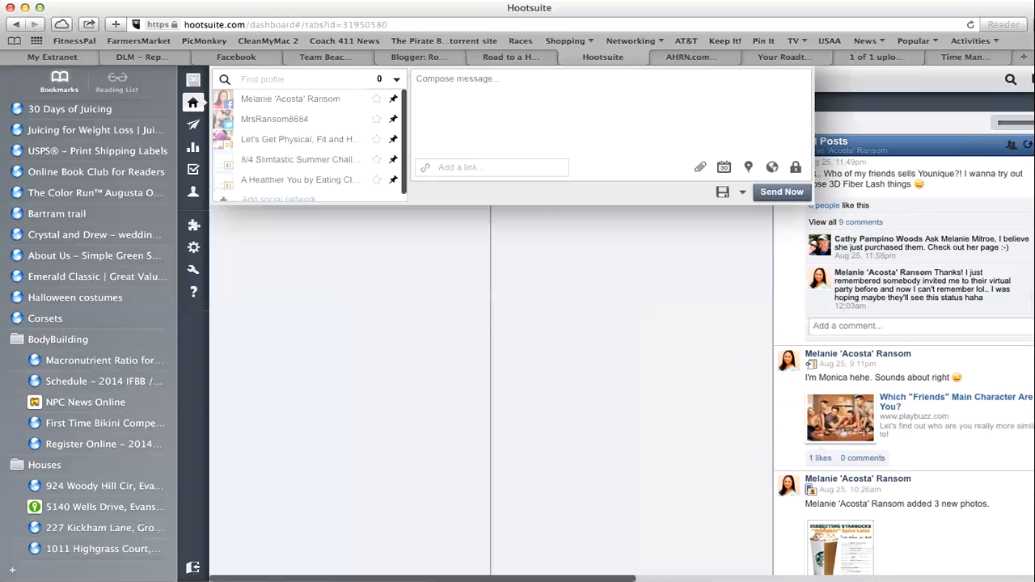
key("Escape")
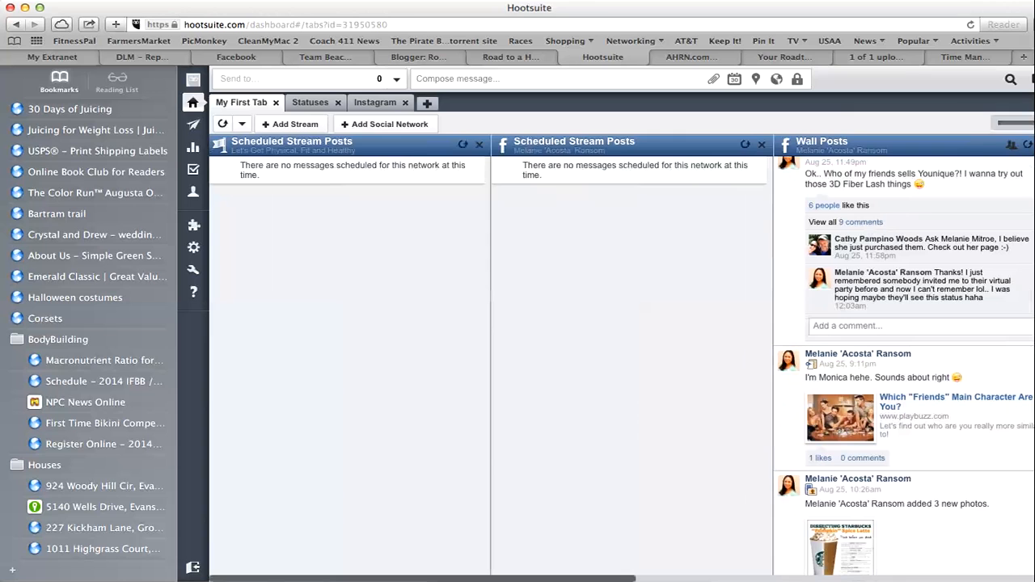
left_click(294, 79)
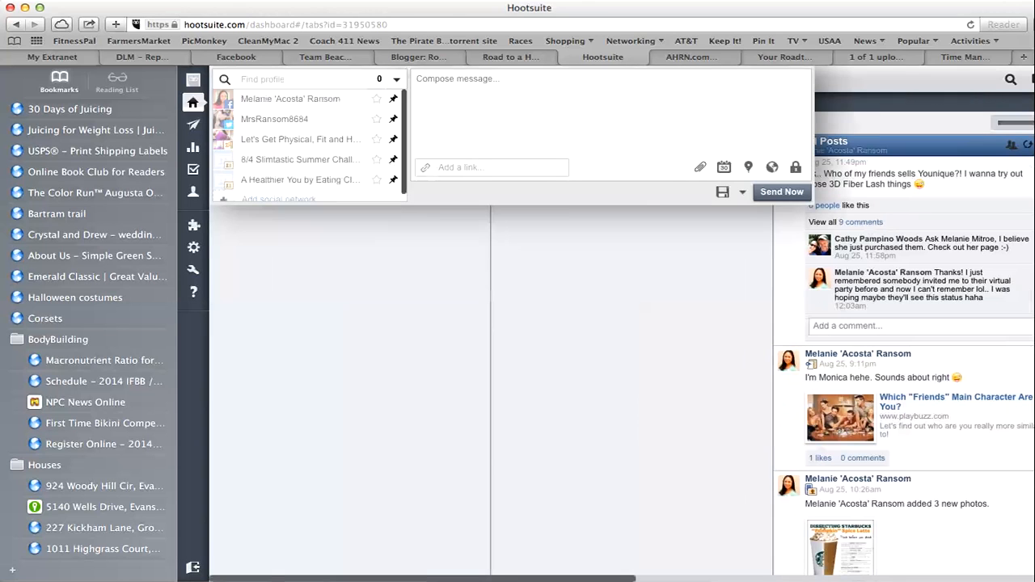
left_click(303, 279)
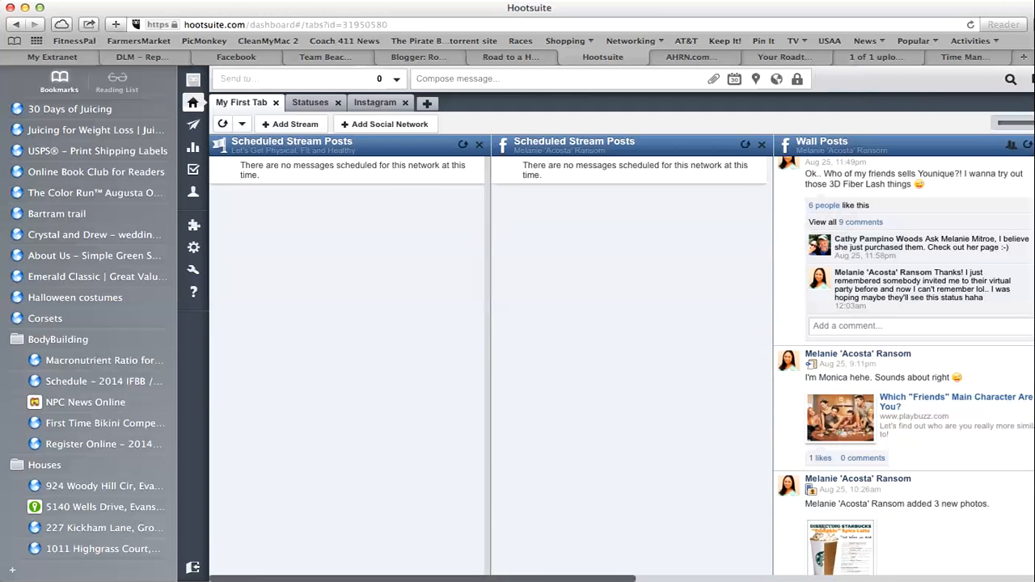
Open the message composer and select the personal Facebook profile as the posting destination.
left_click(477, 79)
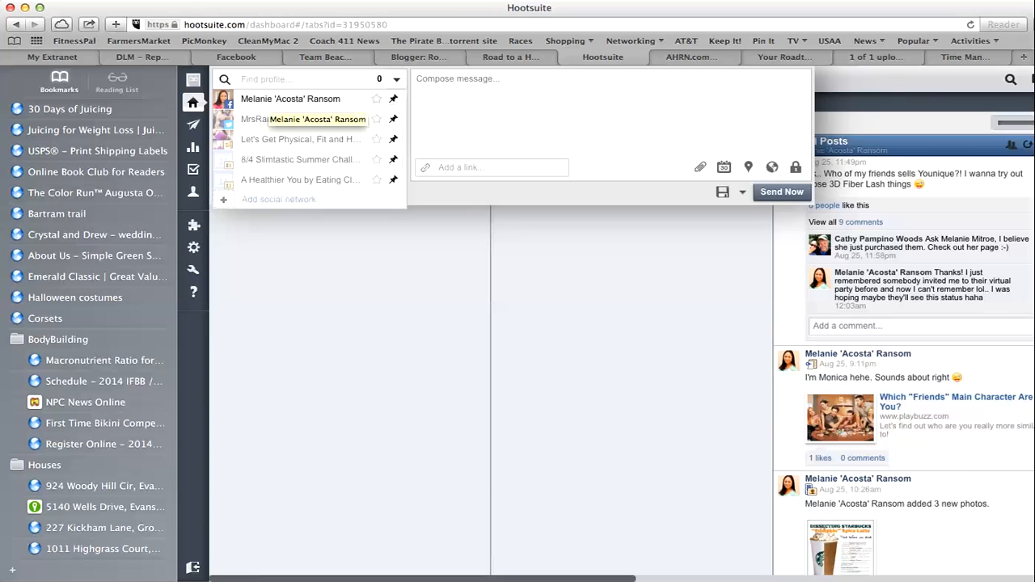
left_click(275, 100)
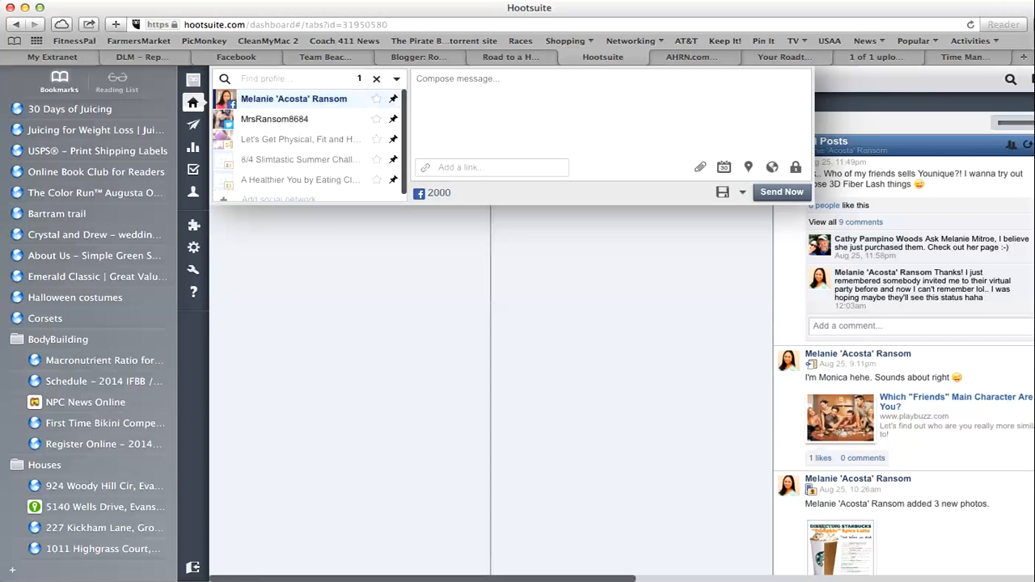
left_click(276, 119)
left_click(279, 139)
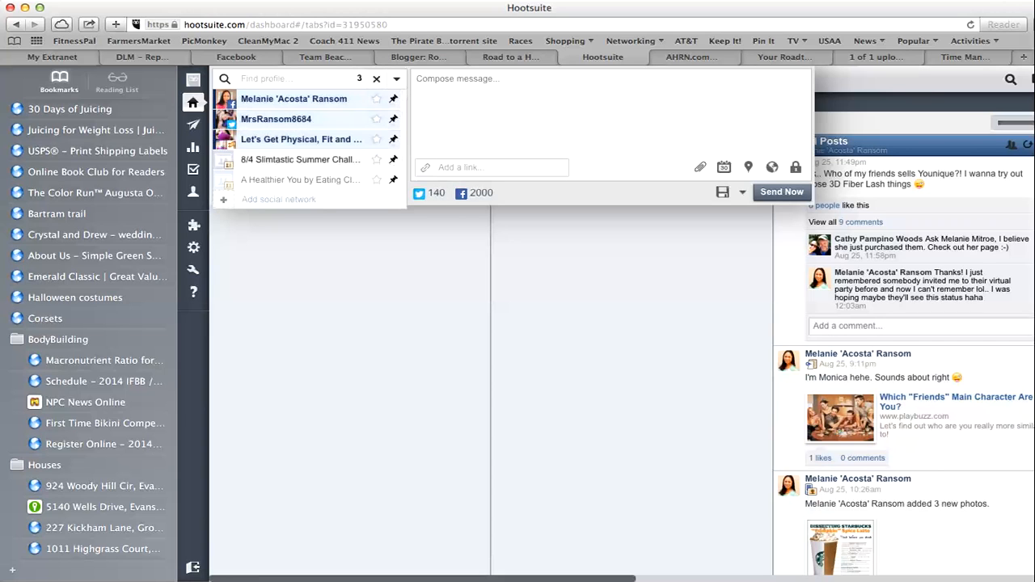
left_click(299, 139)
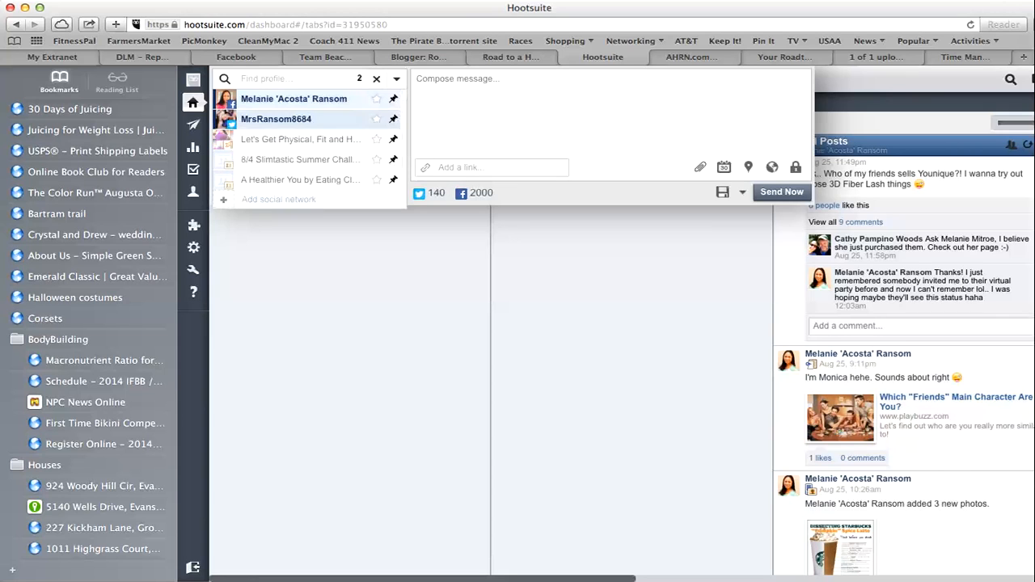
left_click(279, 119)
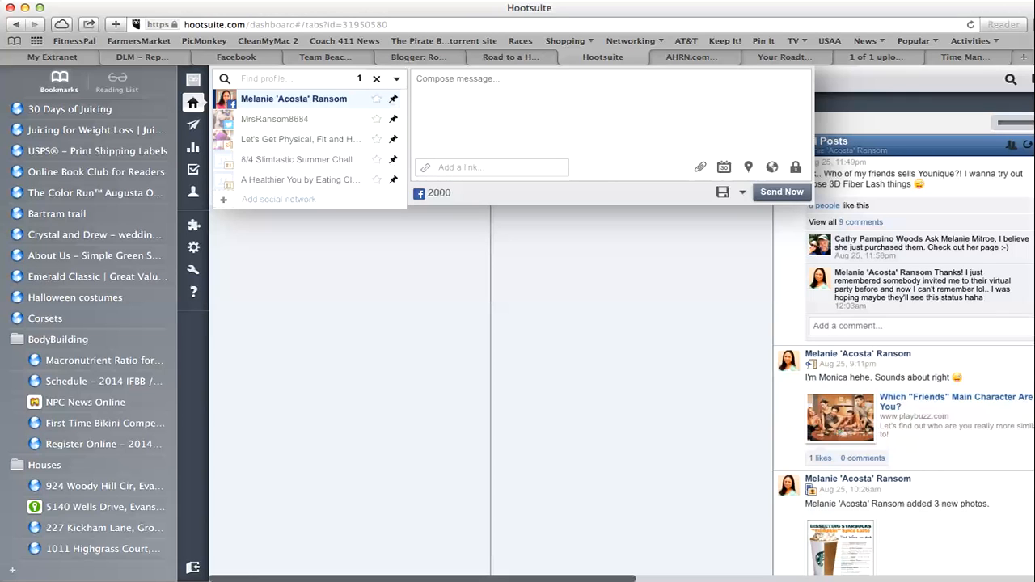
Write "motivational post" as the message and attach the photo named "large" from the Motivational Quotes album in iPhoto.
left_click(457, 80)
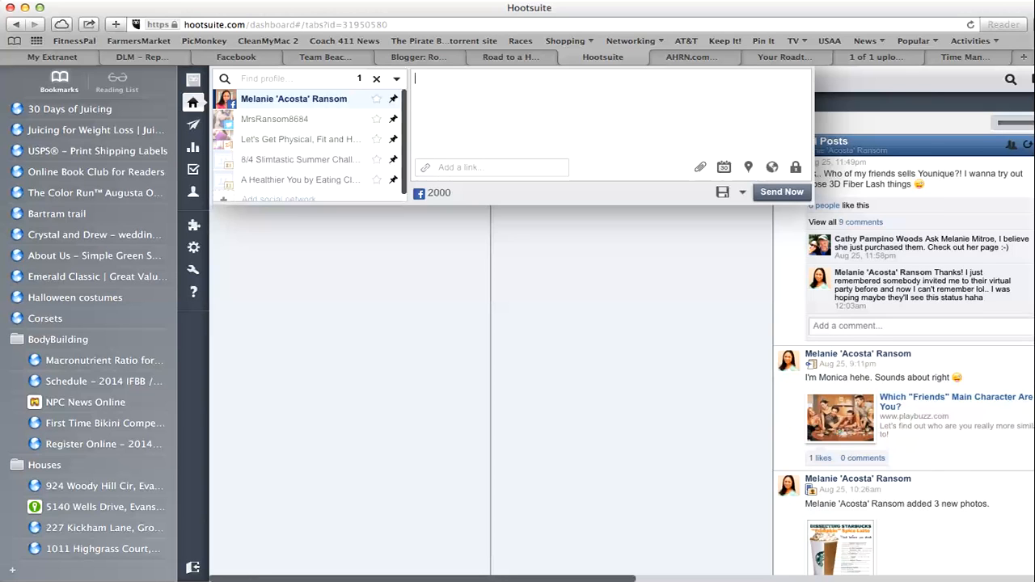
type("motivational post")
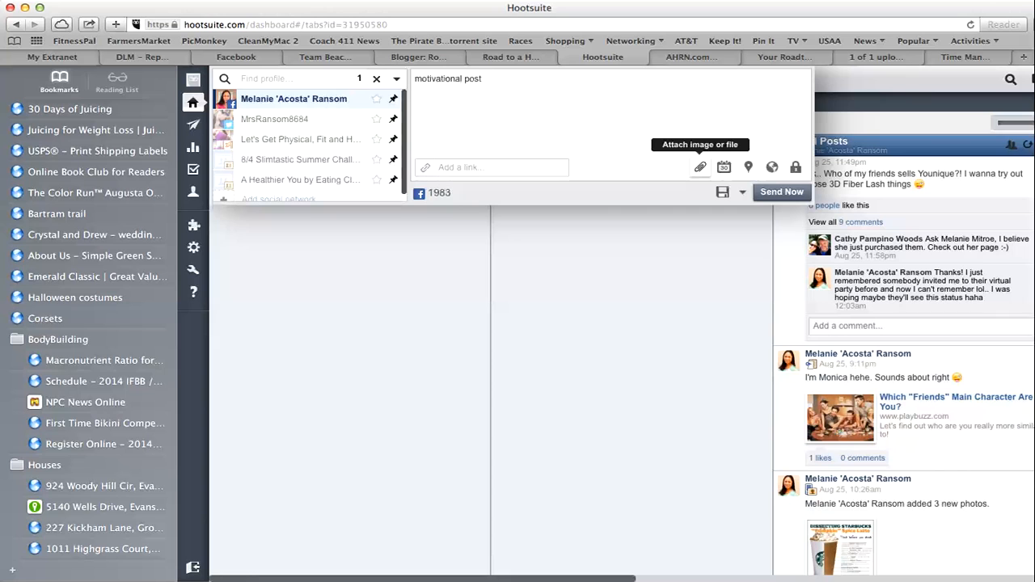
left_click(700, 167)
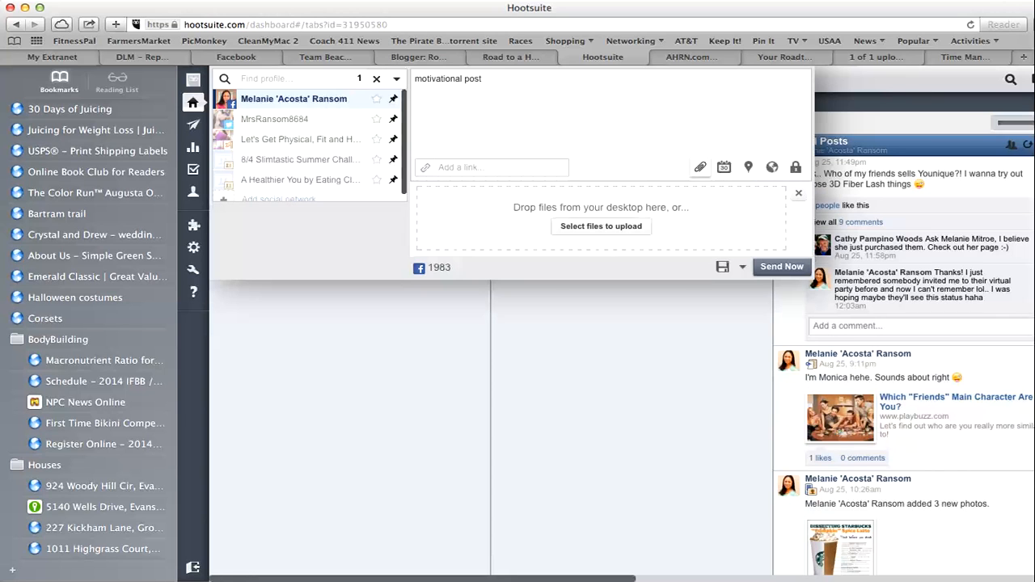
left_click(601, 226)
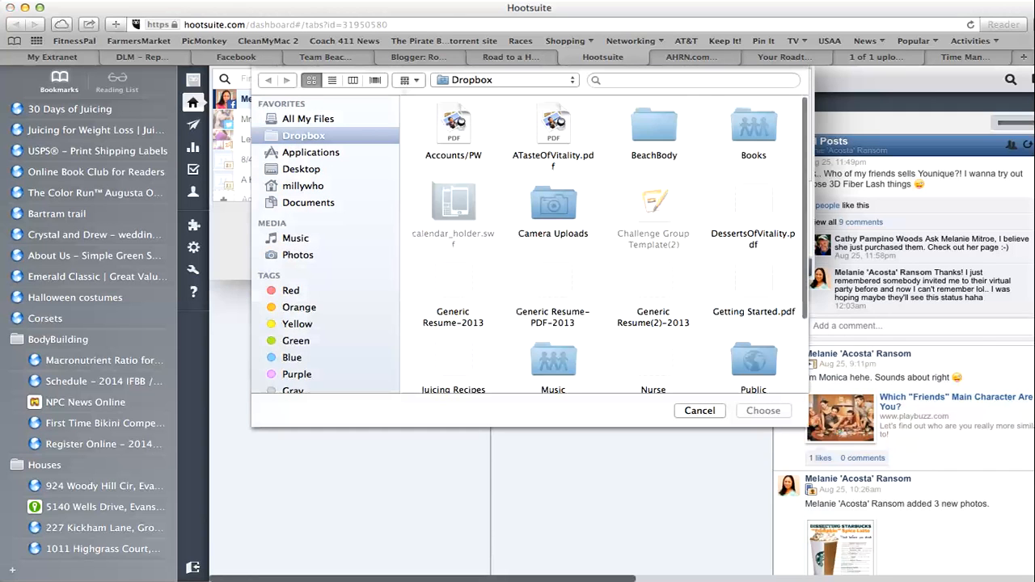
left_click(298, 255)
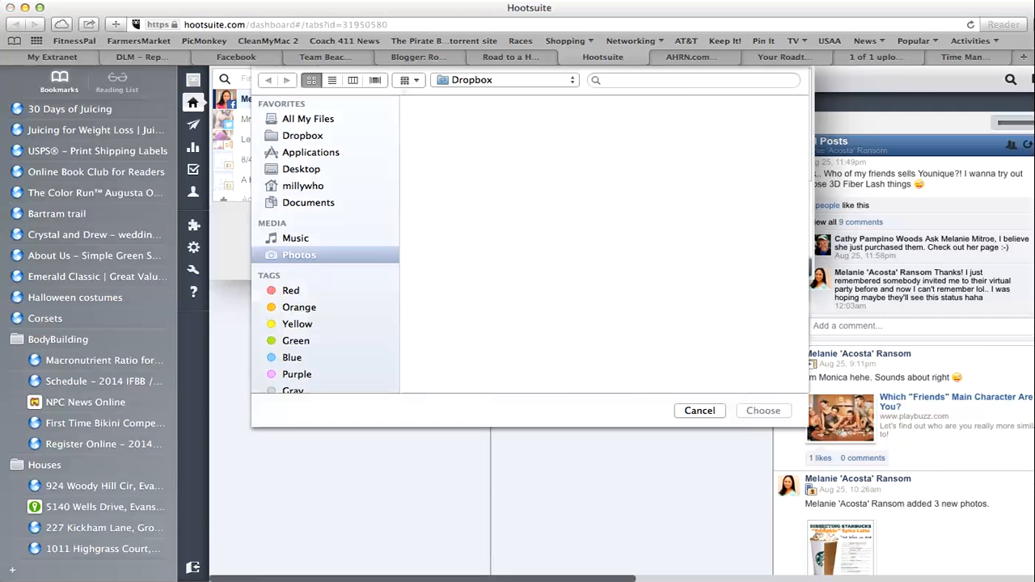
left_click(485, 145)
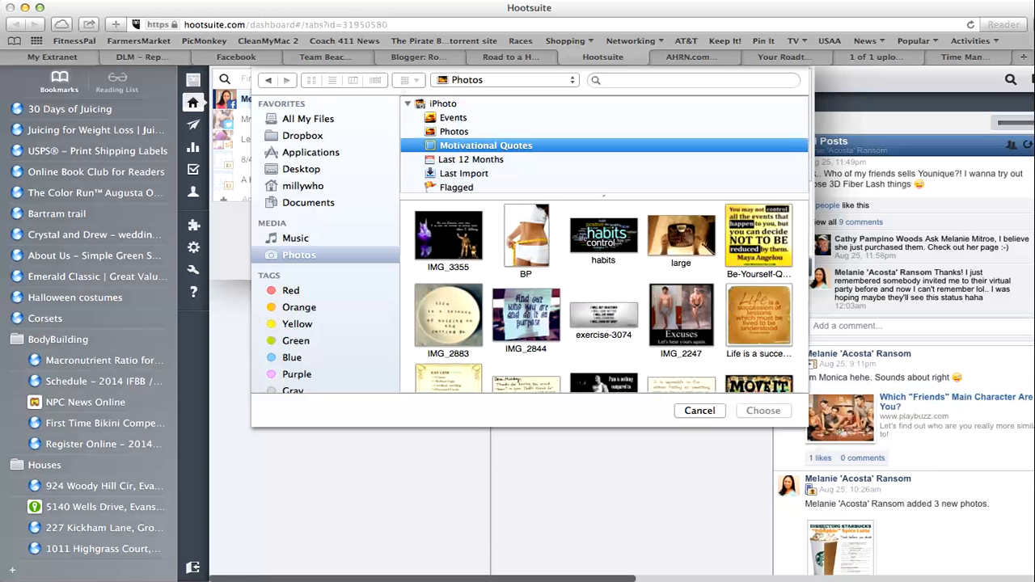
left_click(525, 315)
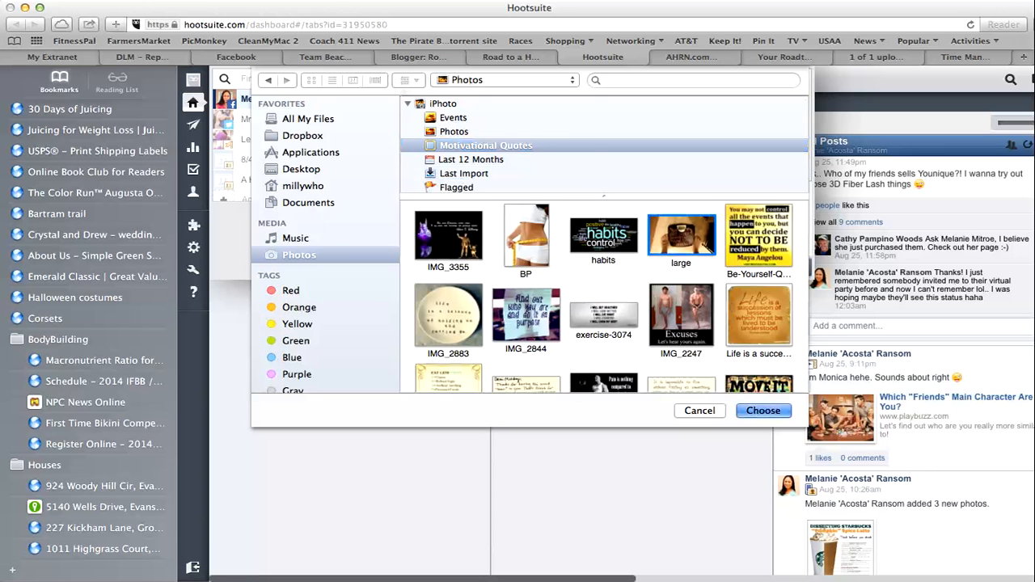
left_click(763, 411)
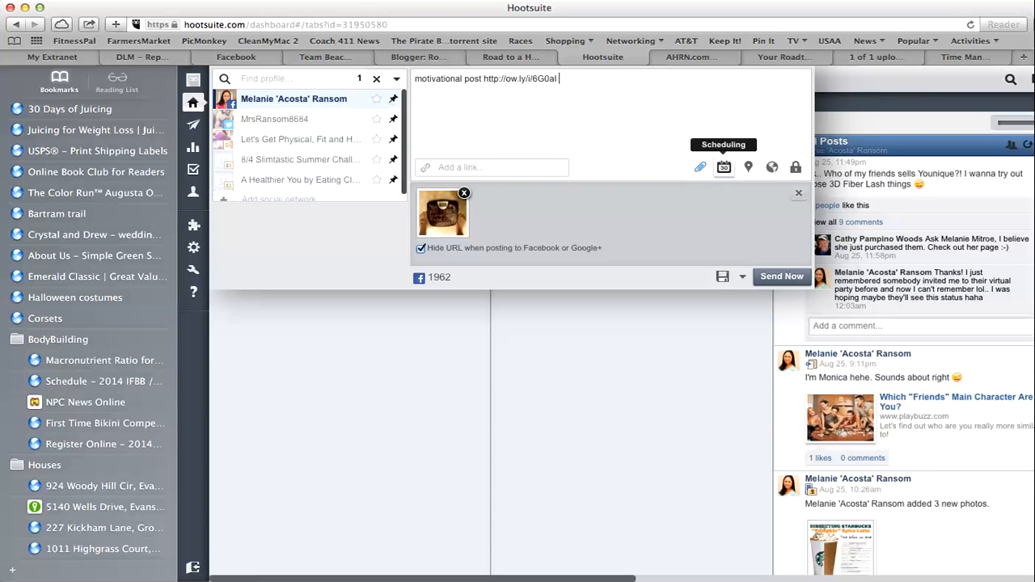
Schedule the message for 2014-08-27 at 7:00 AM.
left_click(724, 167)
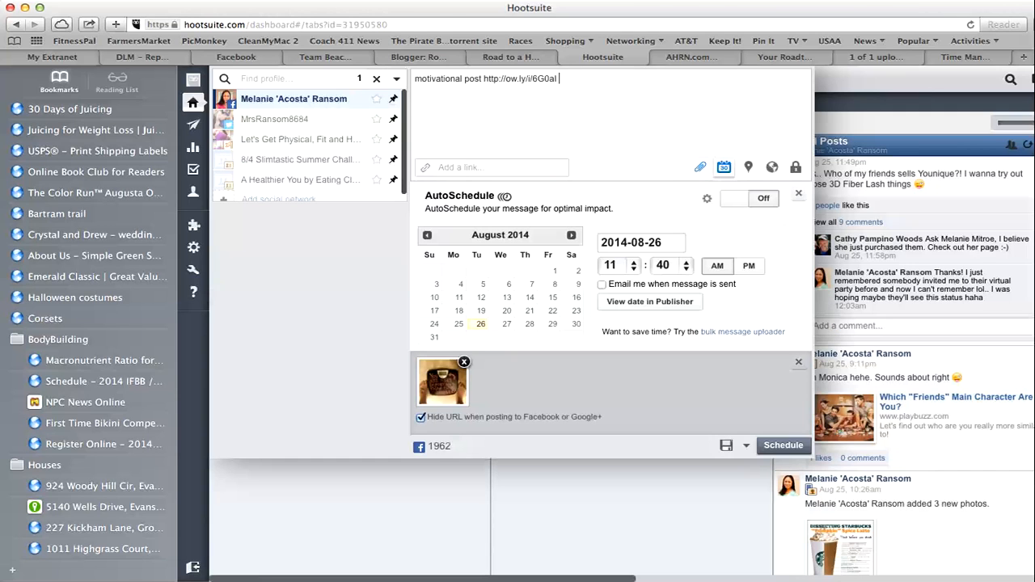
left_click(506, 324)
left_click(614, 266)
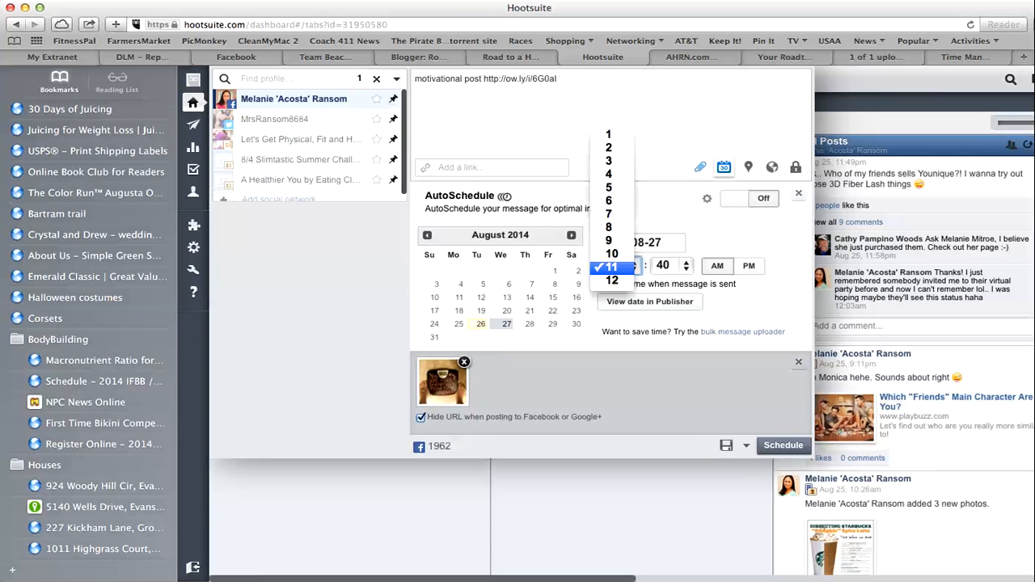
left_click(612, 213)
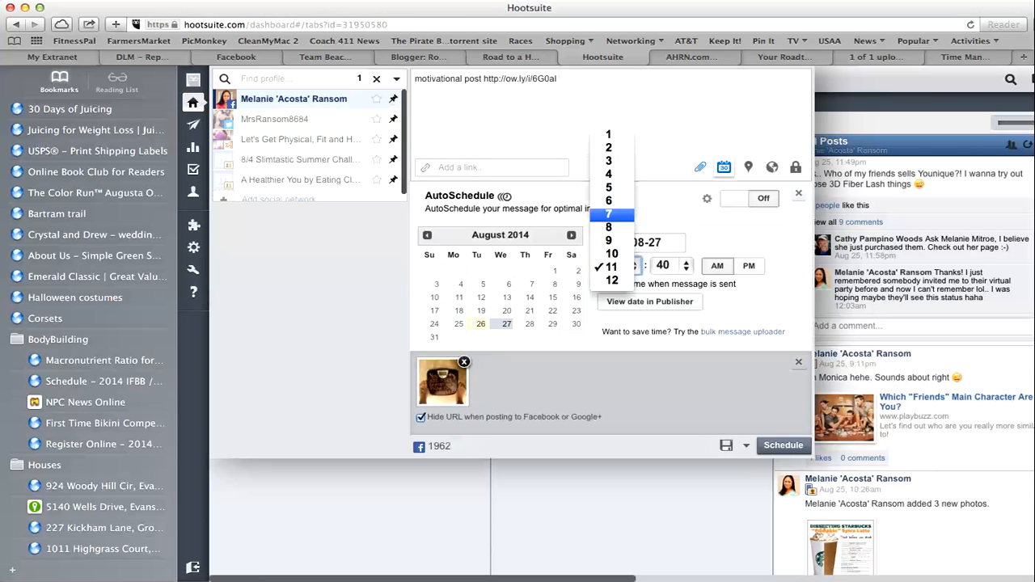
left_click(663, 265)
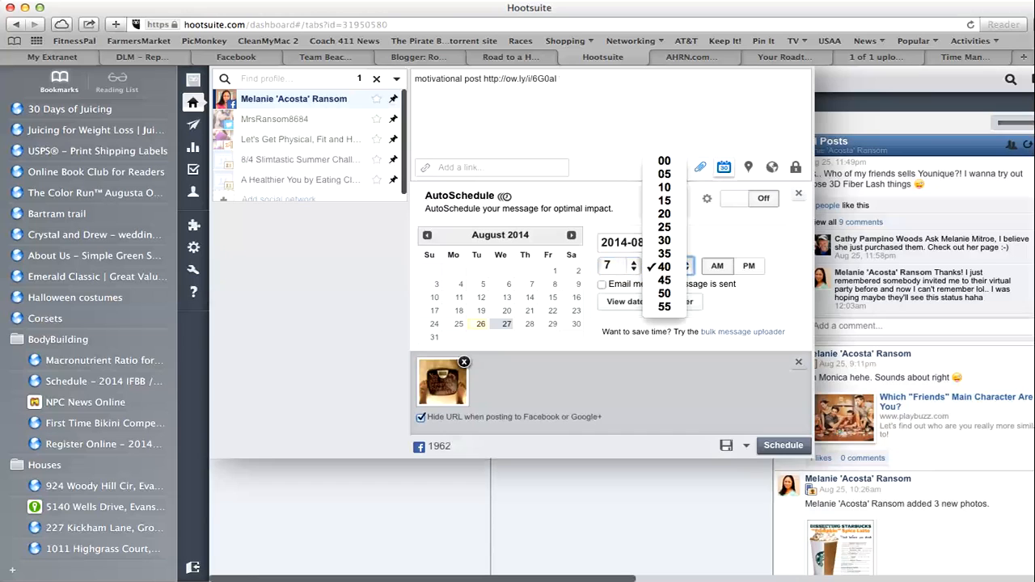
left_click(664, 160)
left_click(717, 266)
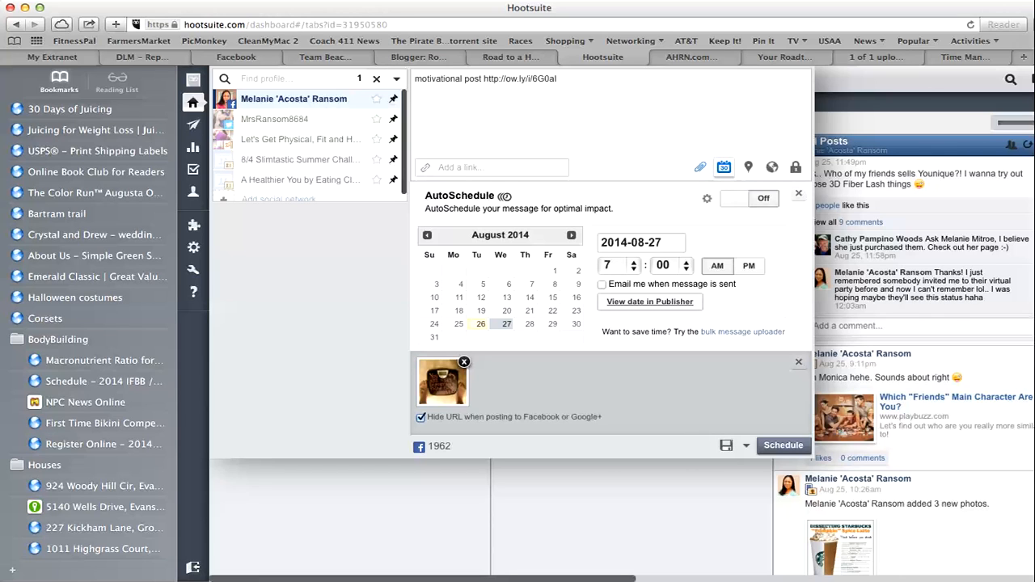
left_click(782, 444)
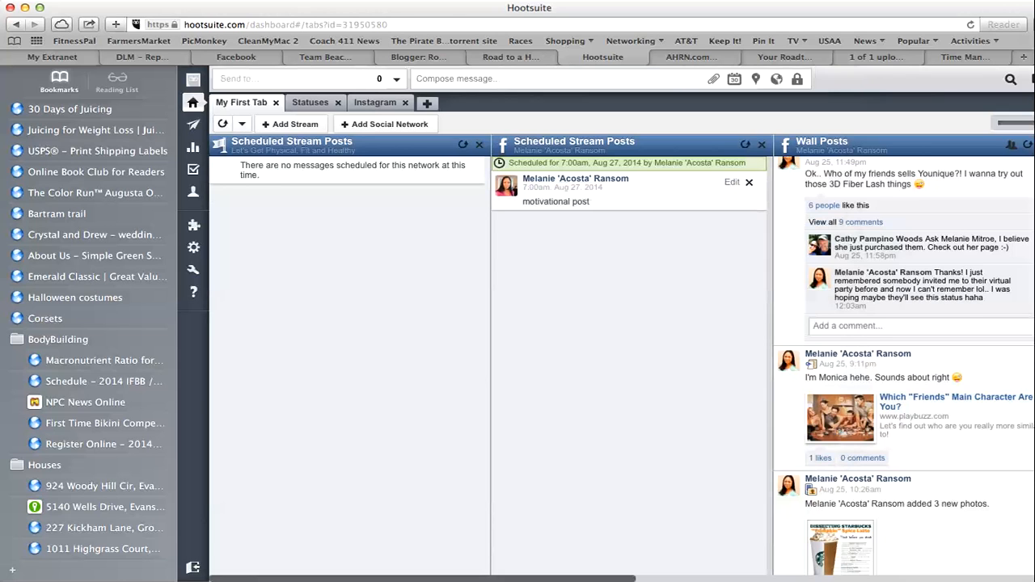
Open the scheduled motivational post for editing to review its settings, and close it without saving changes.
left_click(732, 182)
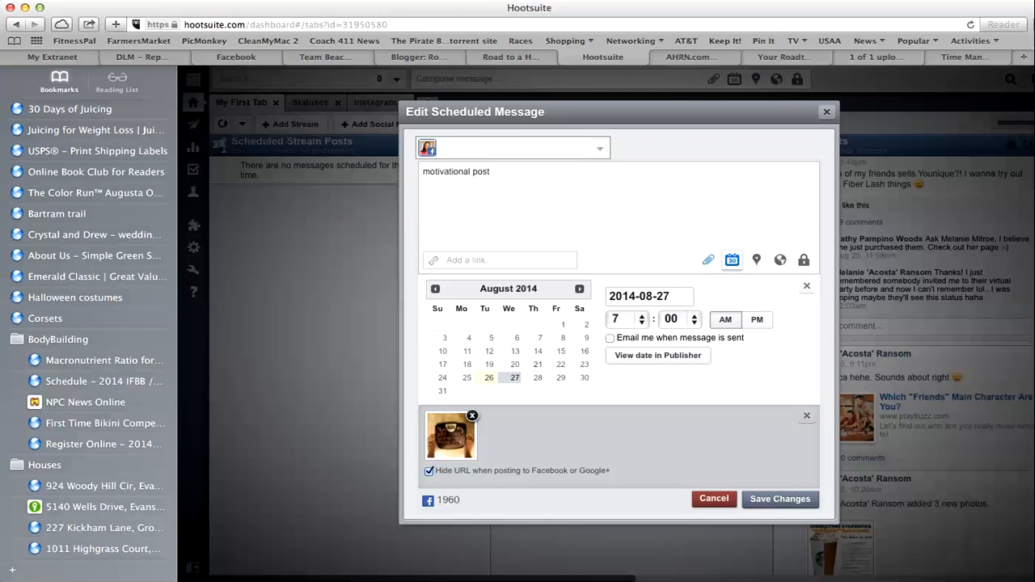
left_click(714, 499)
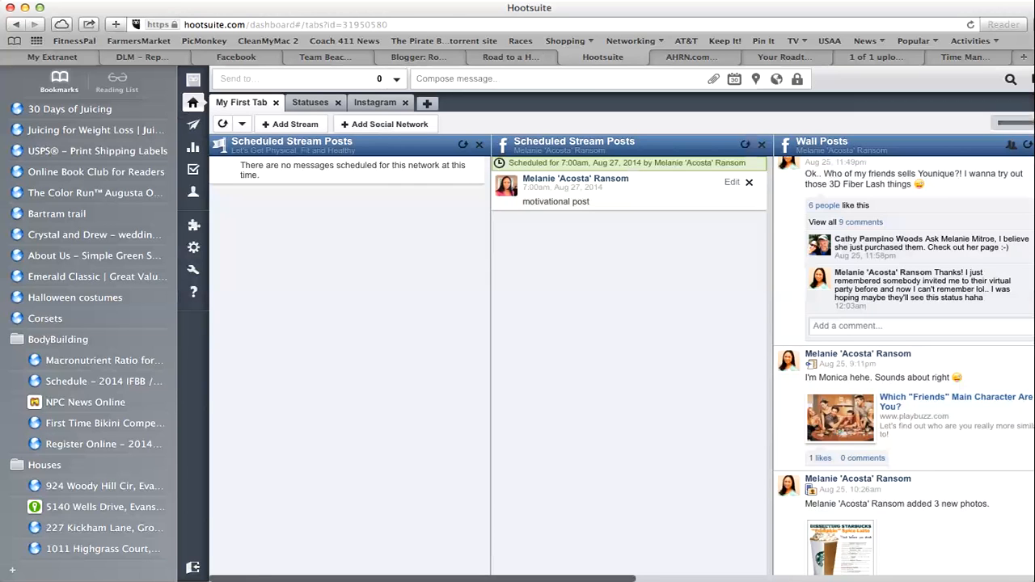
scroll(621, 358, "right", 1)
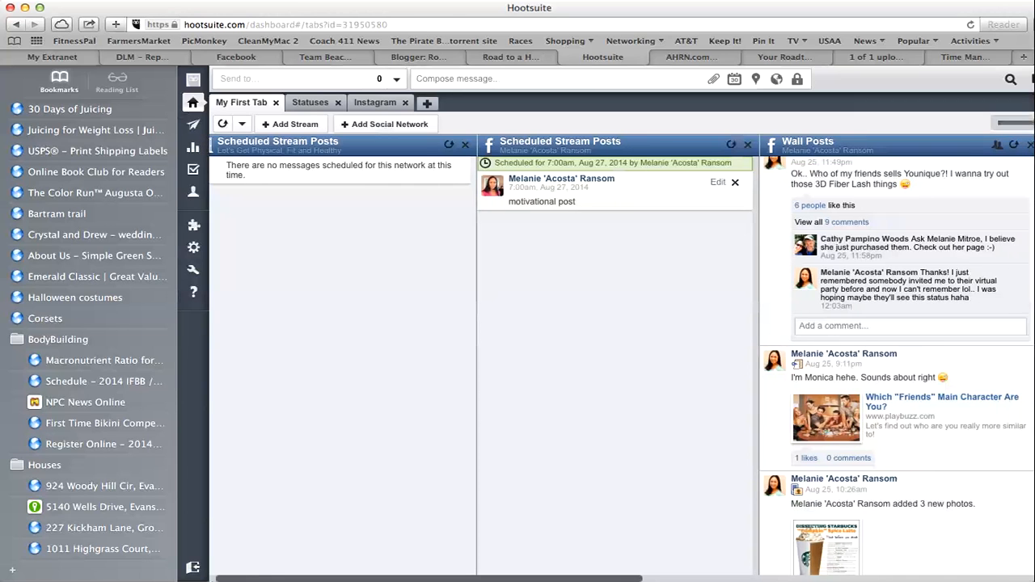
scroll(621, 358, "left", 2)
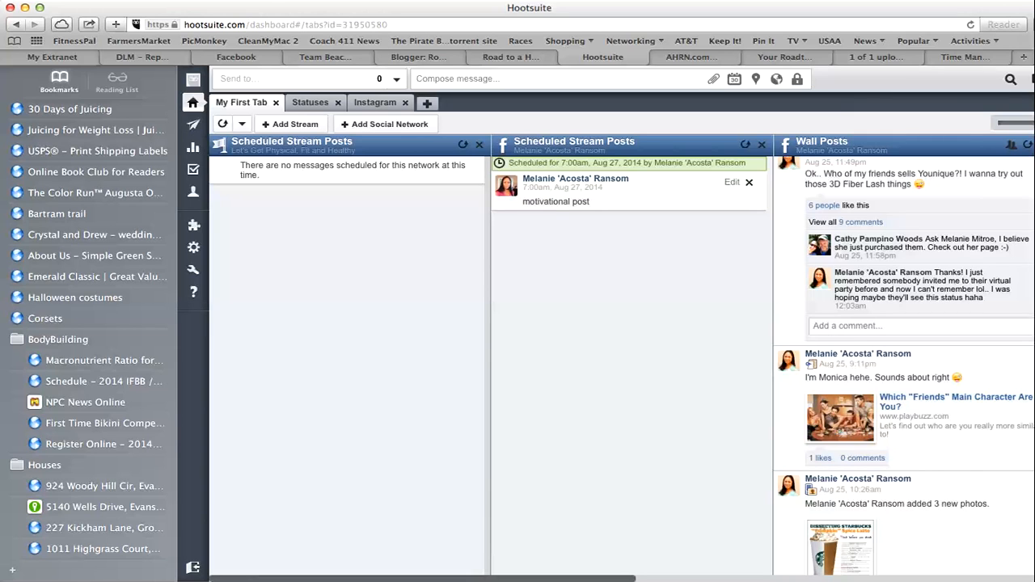
mouse_move(193, 147)
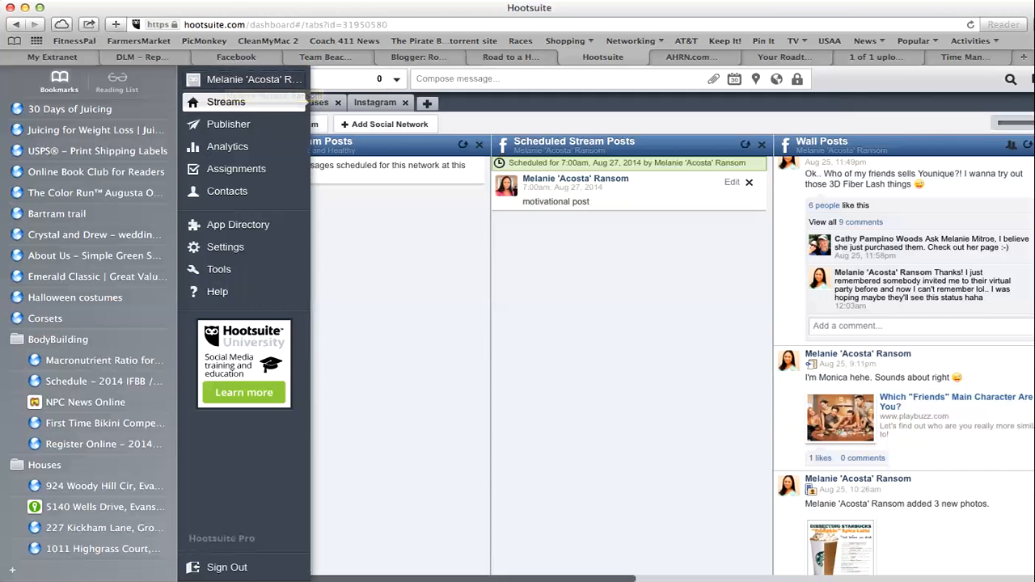
mouse_move(217, 291)
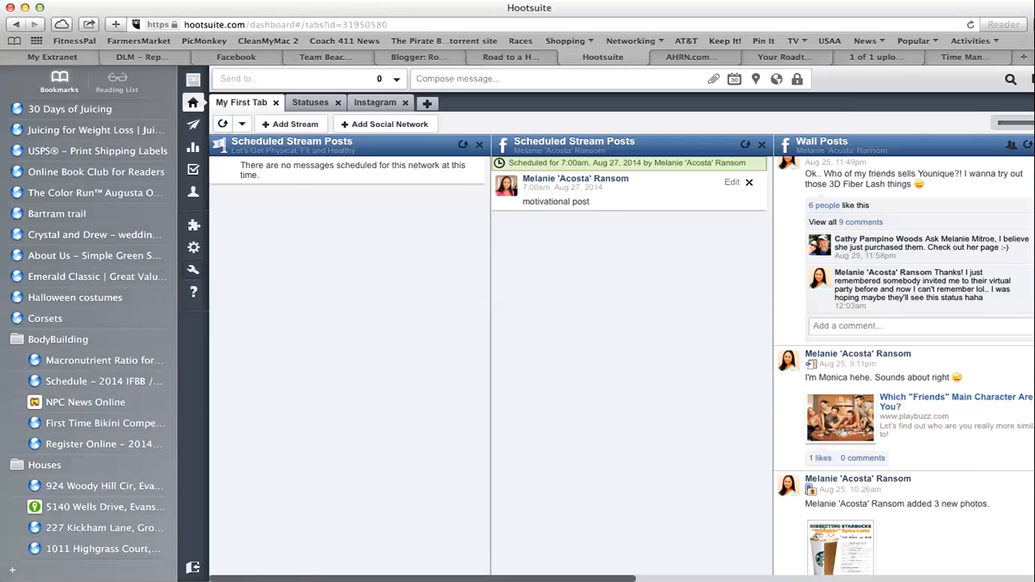
mouse_move(194, 224)
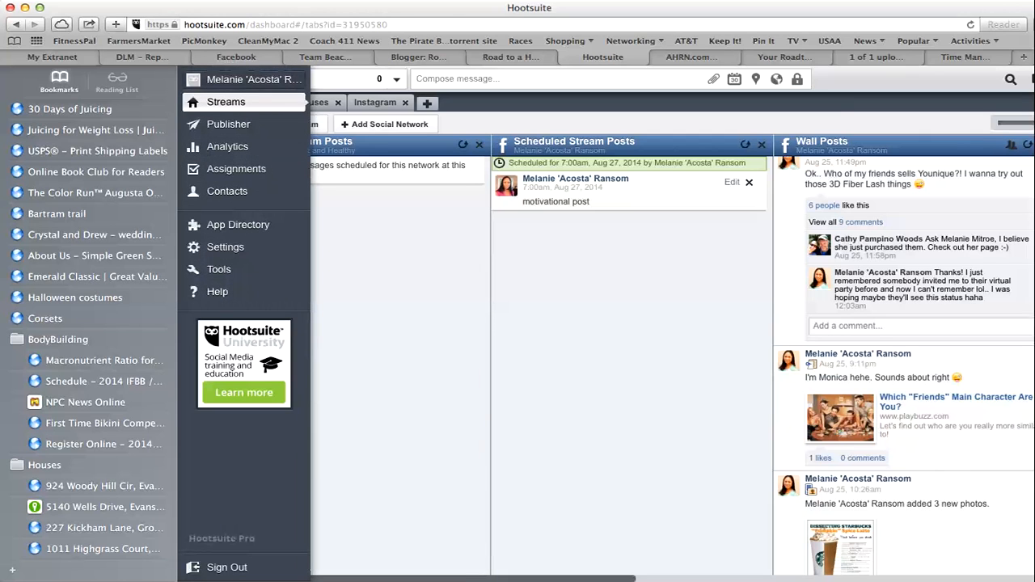